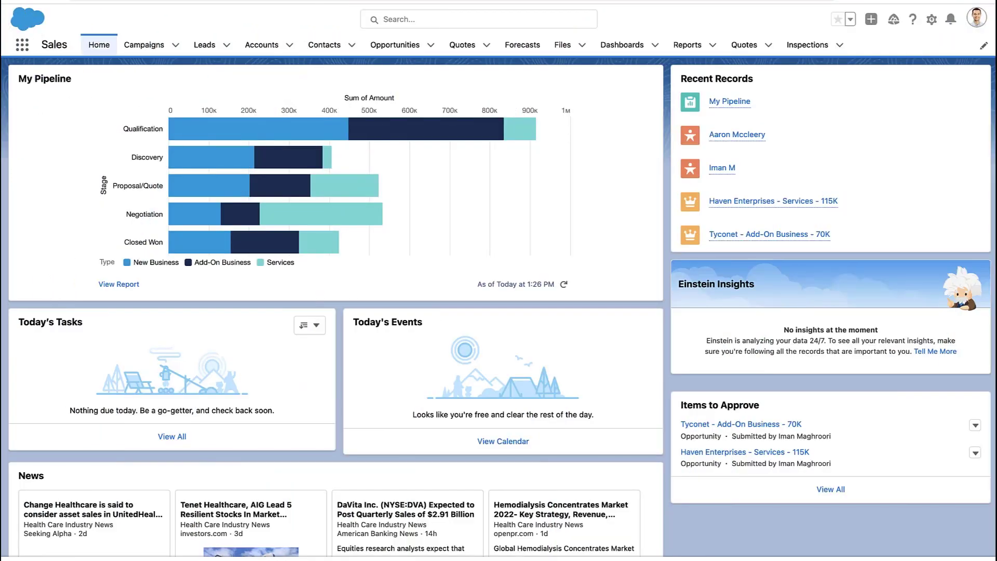
Search the App Launcher for 'email te' and go to the Email Templates page
left_click(22, 44)
type("email te")
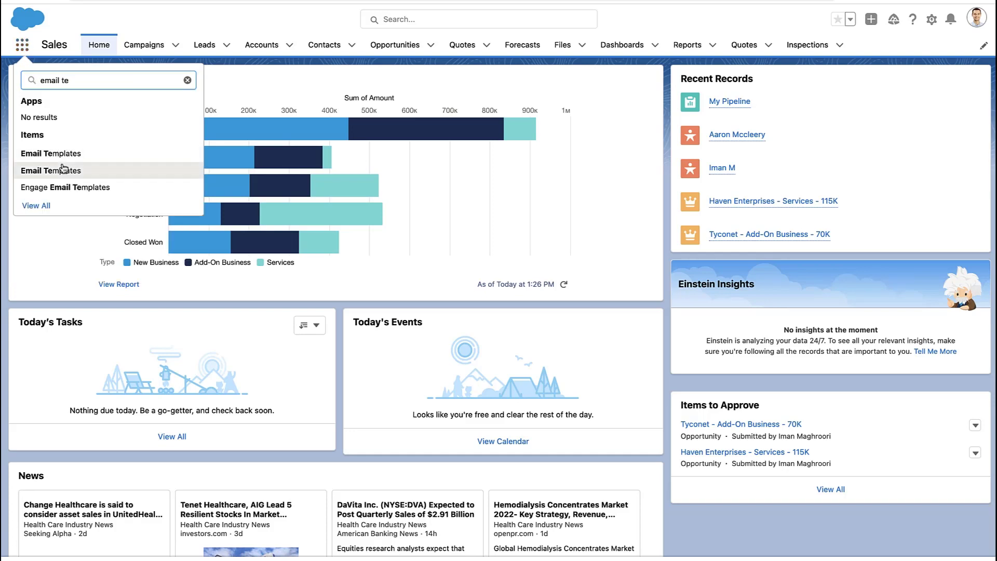
left_click(62, 169)
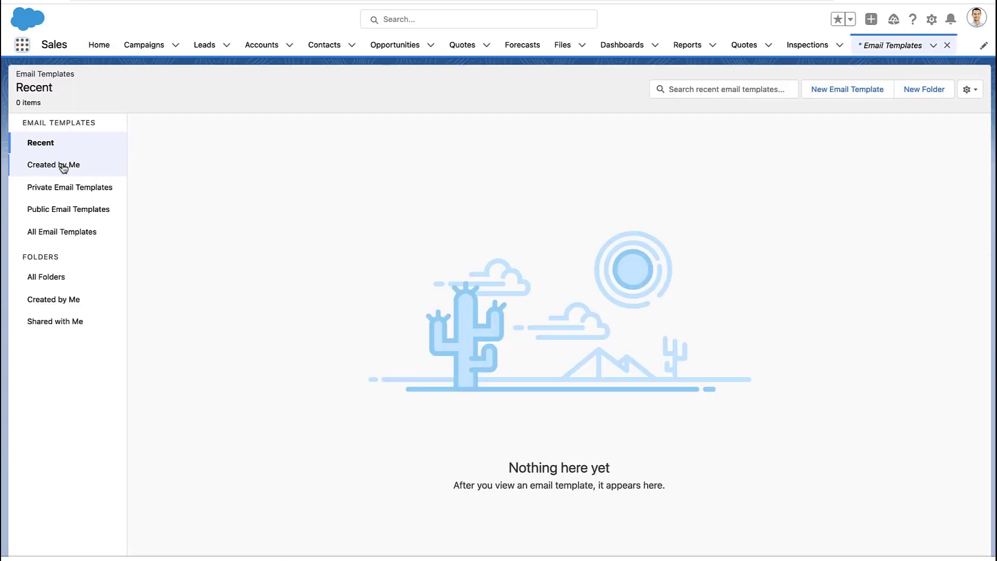
Start a template named 'Notification - Closed Deal' for Opportunity, describing it as a closed-won deal notification
left_click(843, 91)
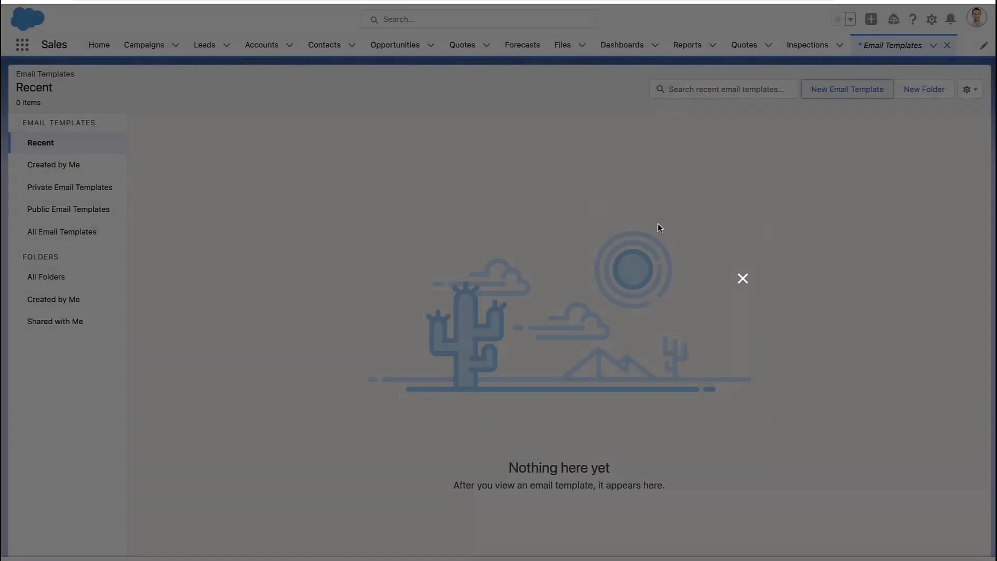
type("Notification - ")
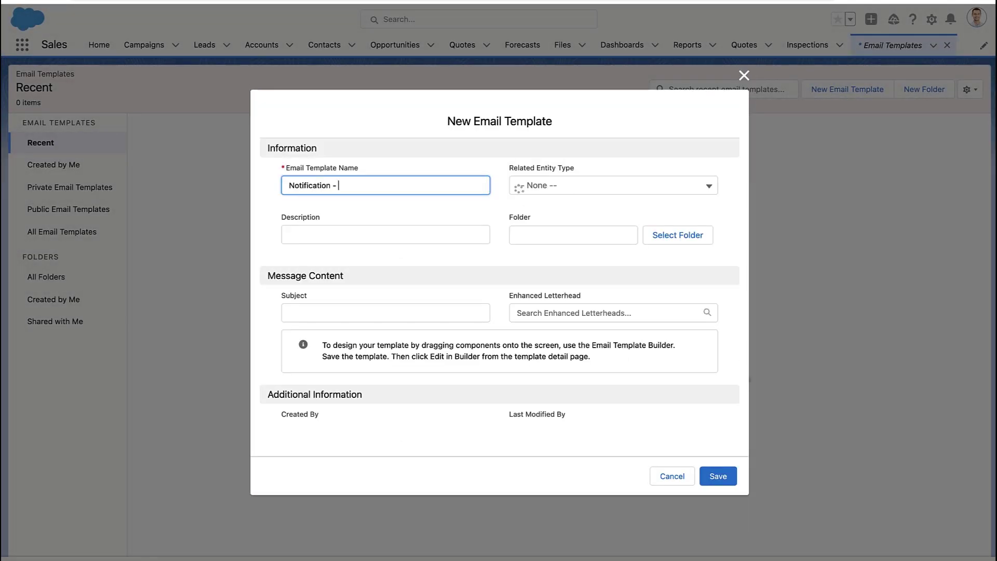
type("Closed Deal")
key("Tab")
left_click(665, 183)
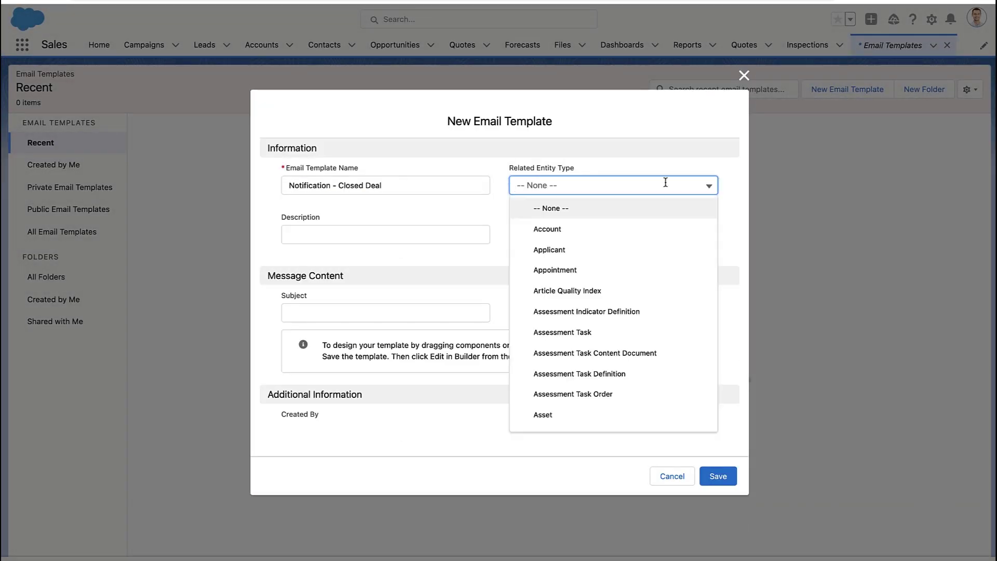
key("o")
key("Return")
key("Tab")
type("Notification email when a deal is closed Won")
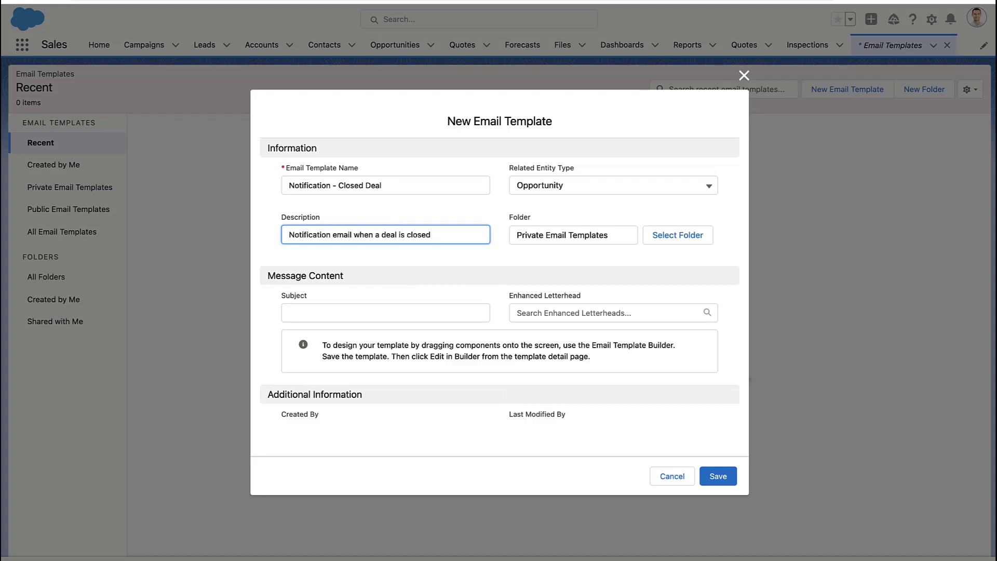
Store it in Public Email Templates with subject 'Notification!' and save
left_click(677, 235)
left_click(384, 248)
left_click(646, 527)
left_click(457, 312)
type("Notification!")
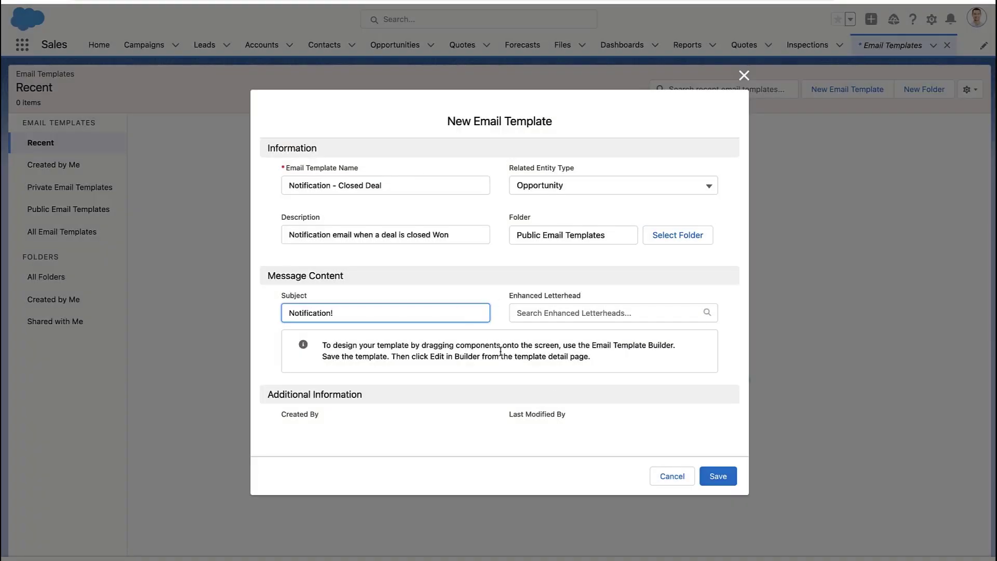
key("Return")
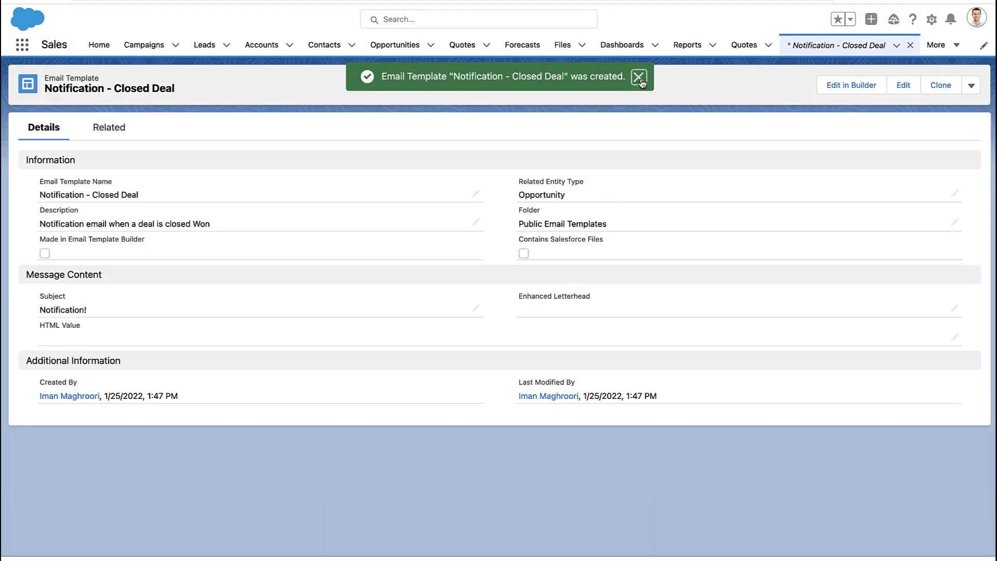
In the builder, add a Rich Text block reading 'Write your email Hi' and bring up Merge Fields
left_click(638, 77)
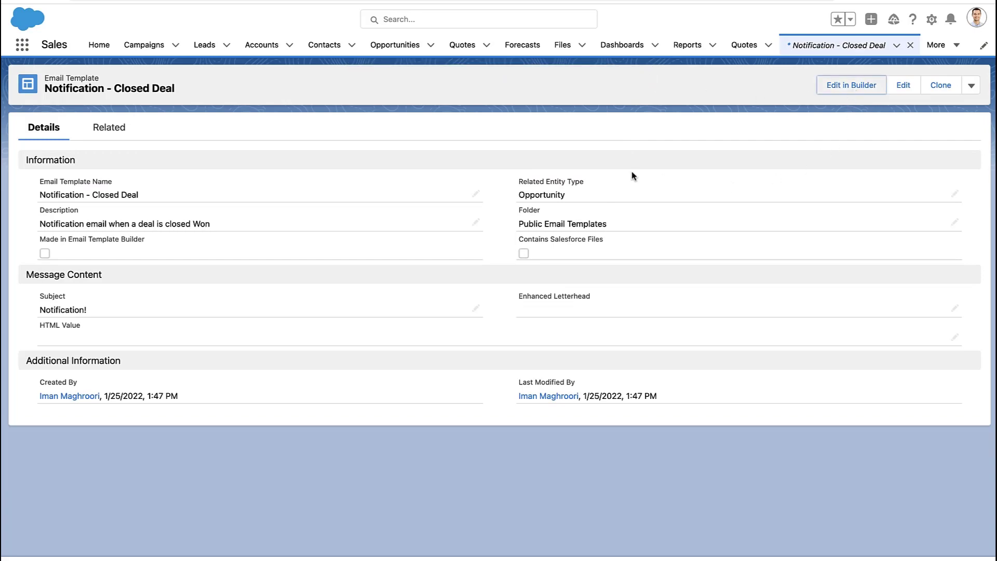
left_click(851, 85)
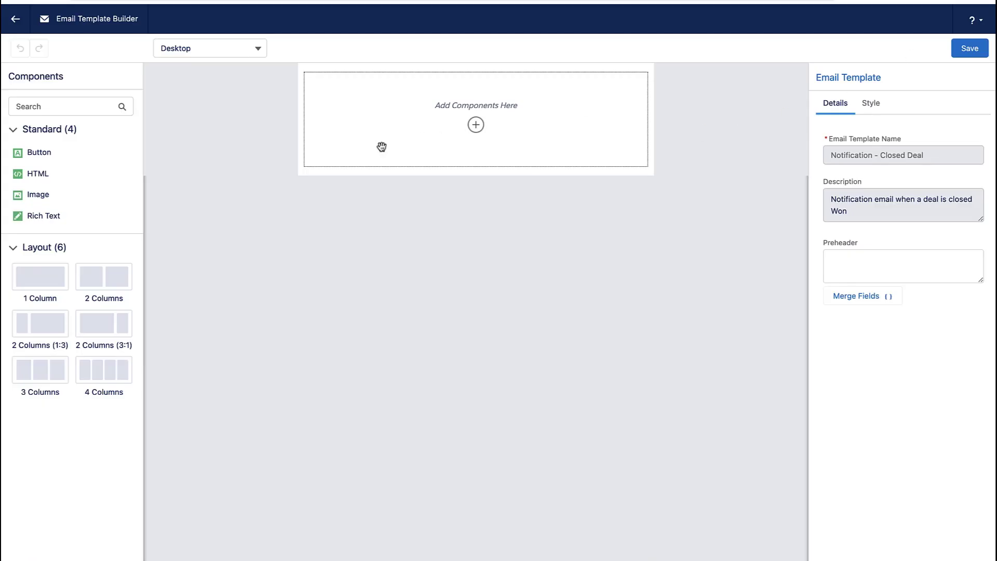
left_click_drag(32, 216, 385, 118)
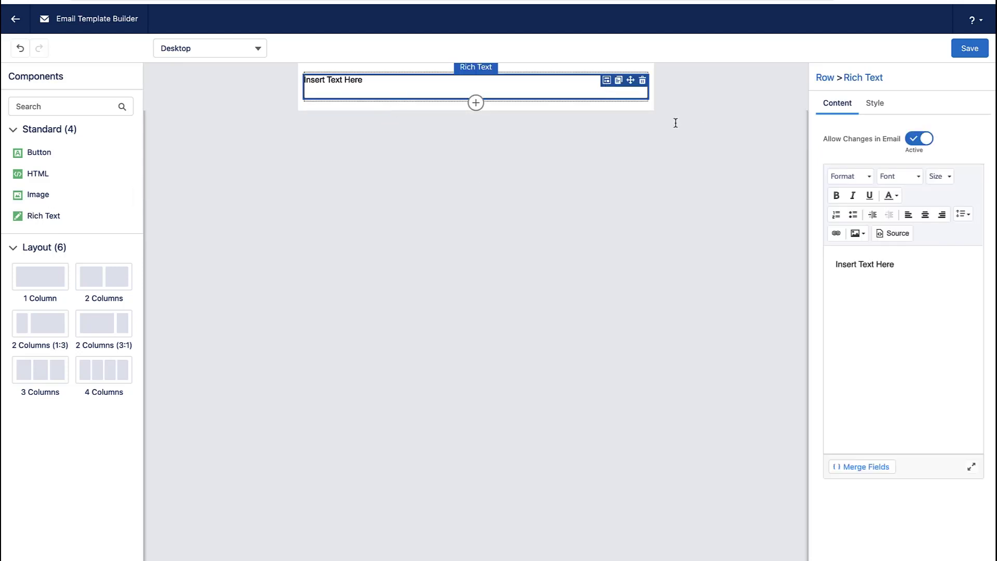
left_click(945, 297)
key("ctrl+a")
type("Write your email ")
type("Hi")
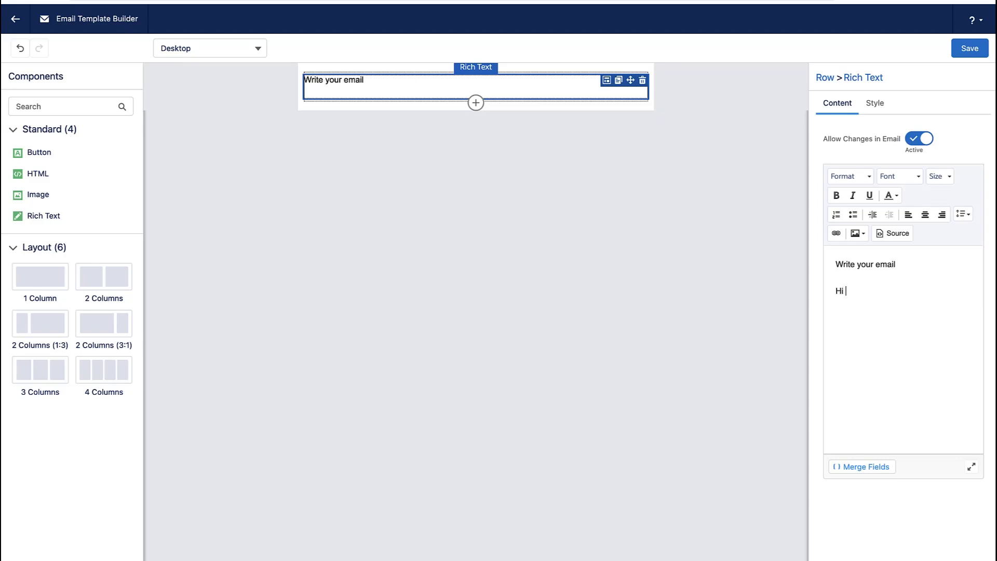
left_click(864, 466)
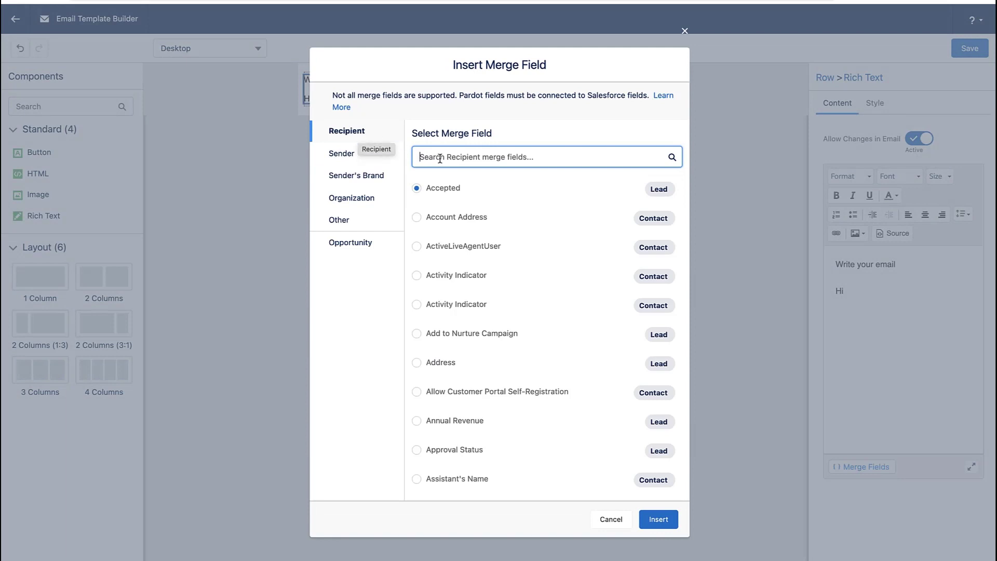
Insert the Opportunity Amount merge field into the body
type("first")
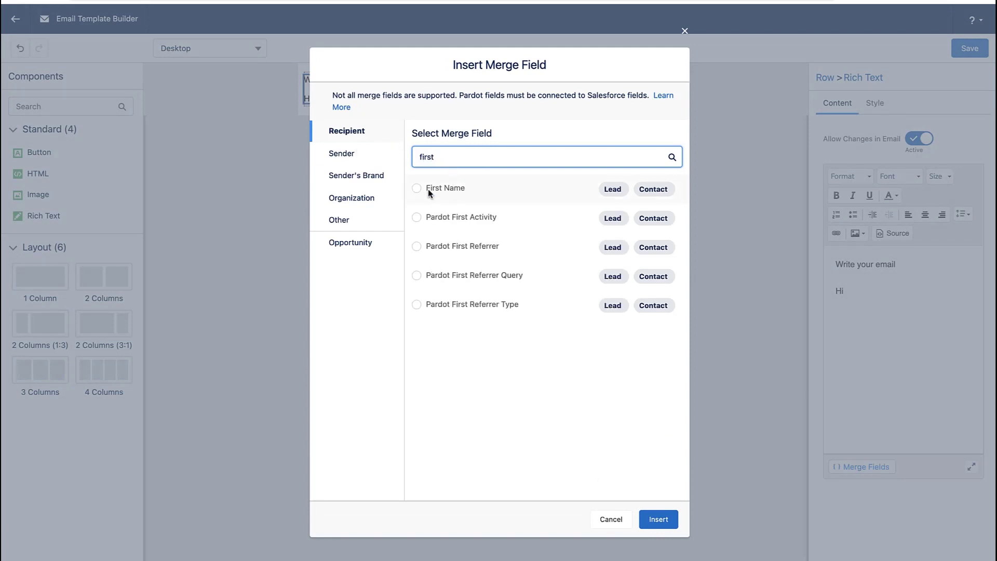
double_click(461, 163)
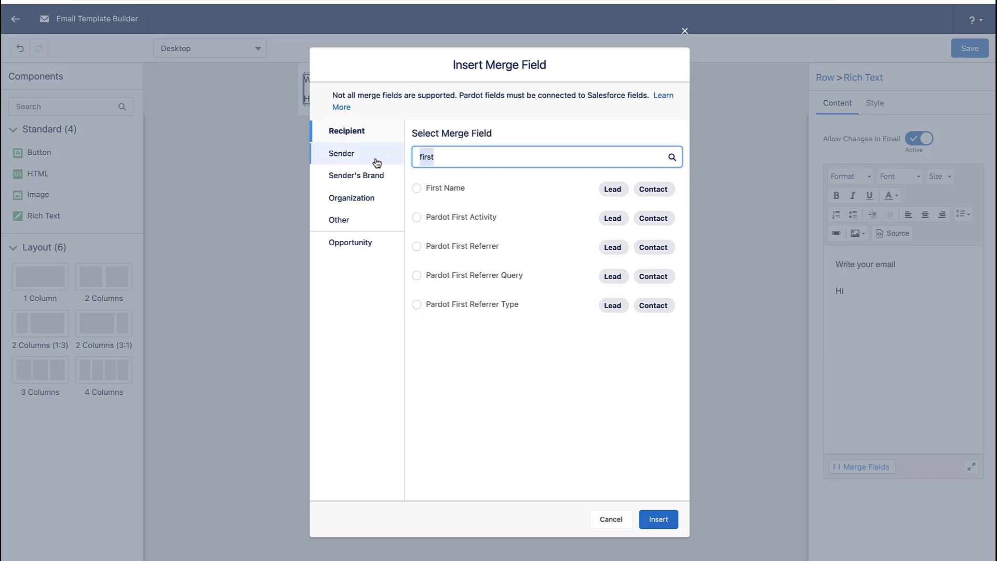
left_click(351, 242)
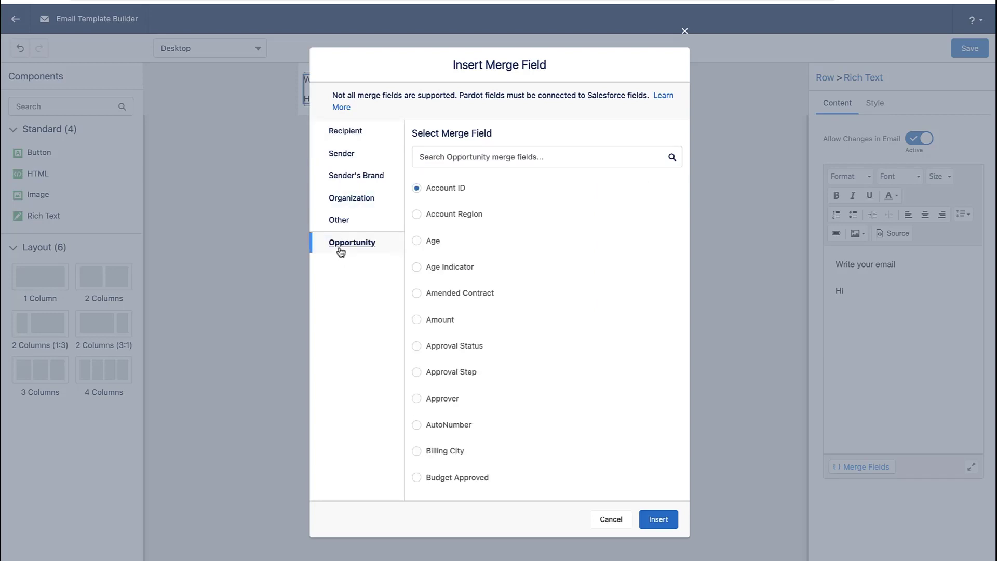
left_click(496, 156)
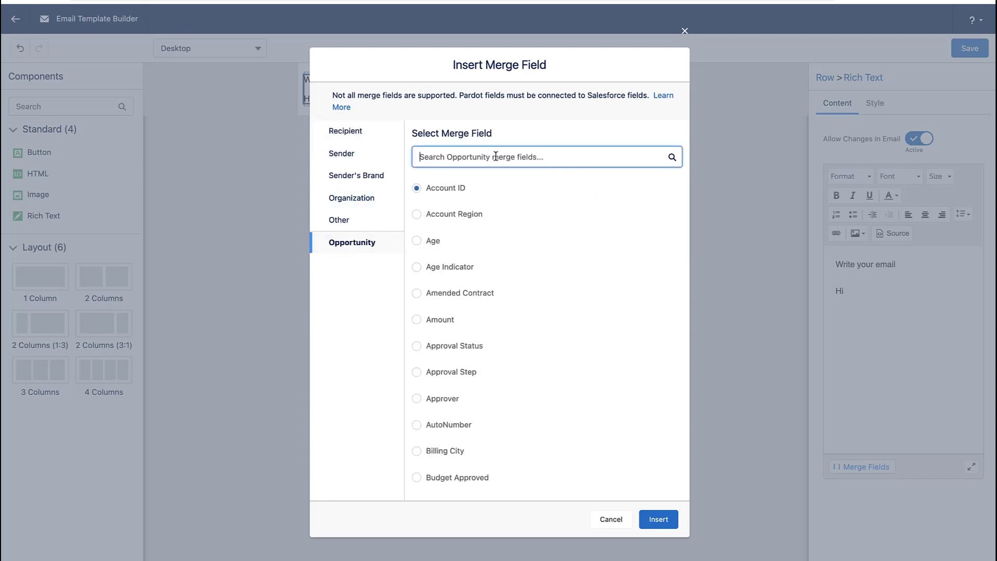
type("amoun")
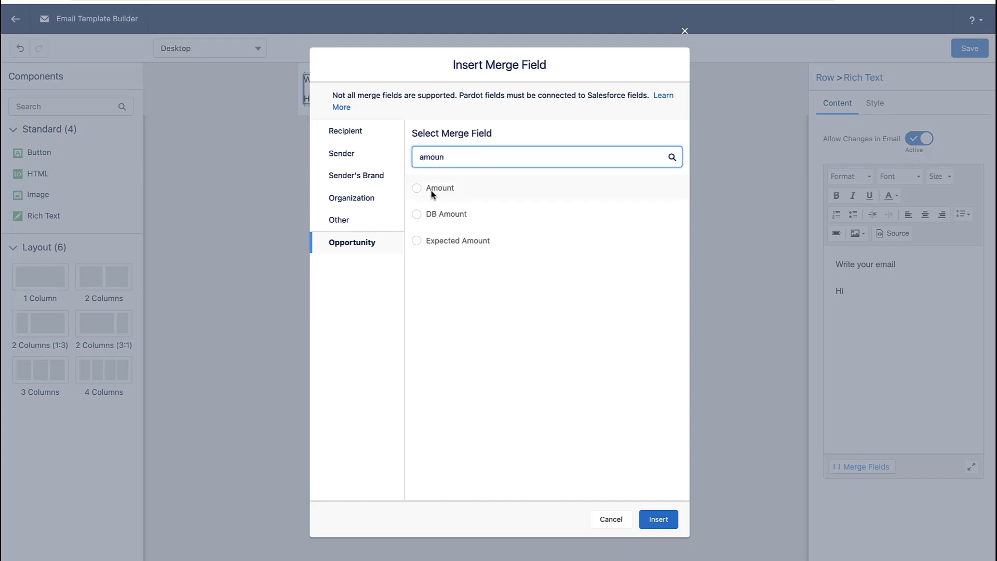
left_click(431, 189)
left_click(666, 517)
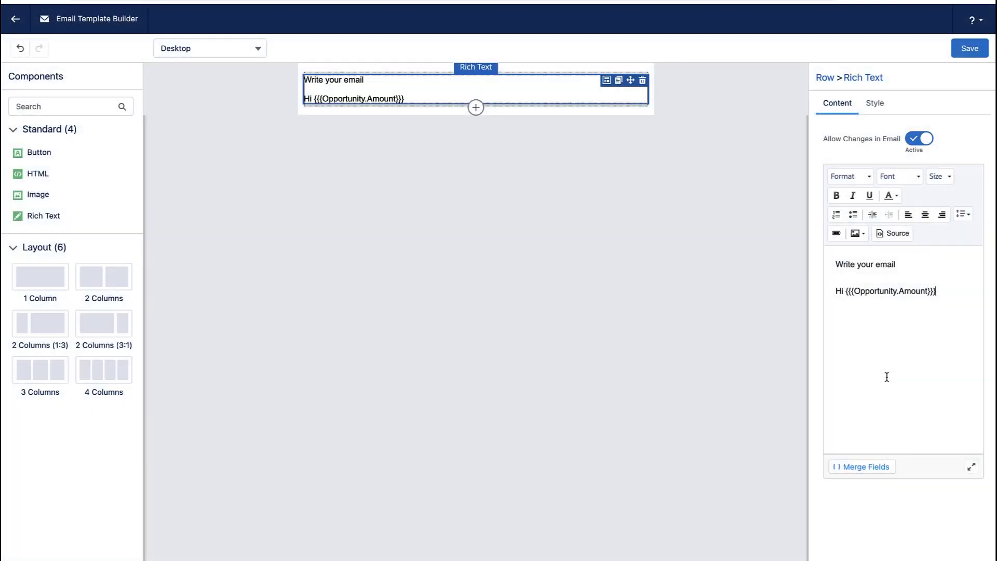
Make the text read 'A deal for {{{Opportunity.Amount}}} just closed.' and save the template
key("Delete")
key("Delete")
type("A deal for")
key("End")
type("just closed.")
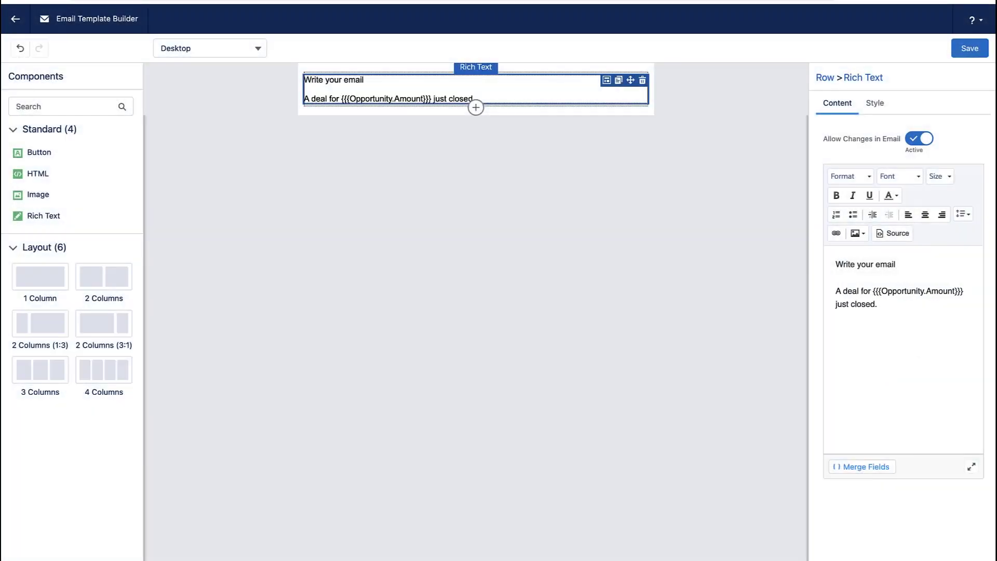
left_click(969, 49)
Leave the builder, close the template record, and go to Setup
left_click(15, 19)
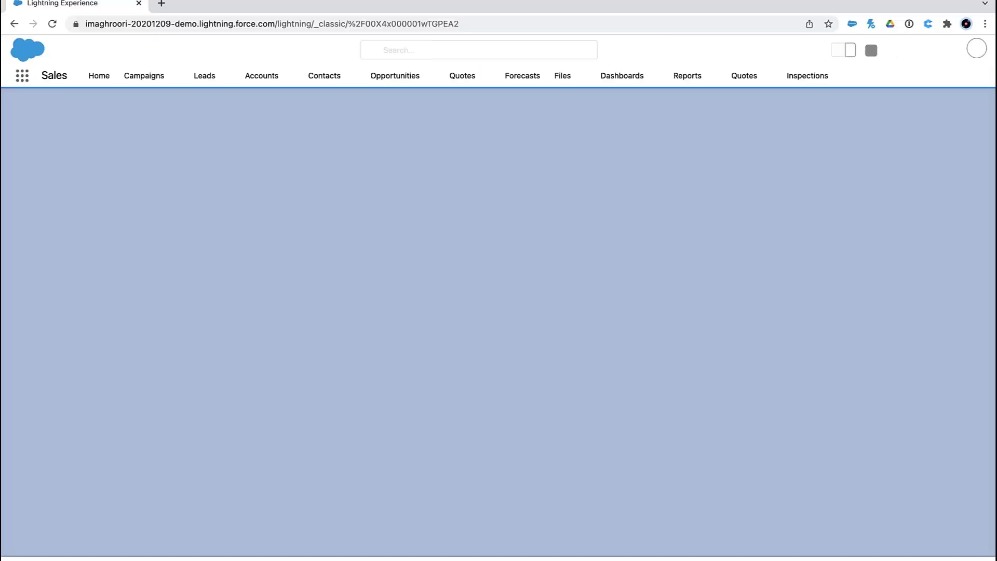
left_click(912, 47)
left_click(931, 19)
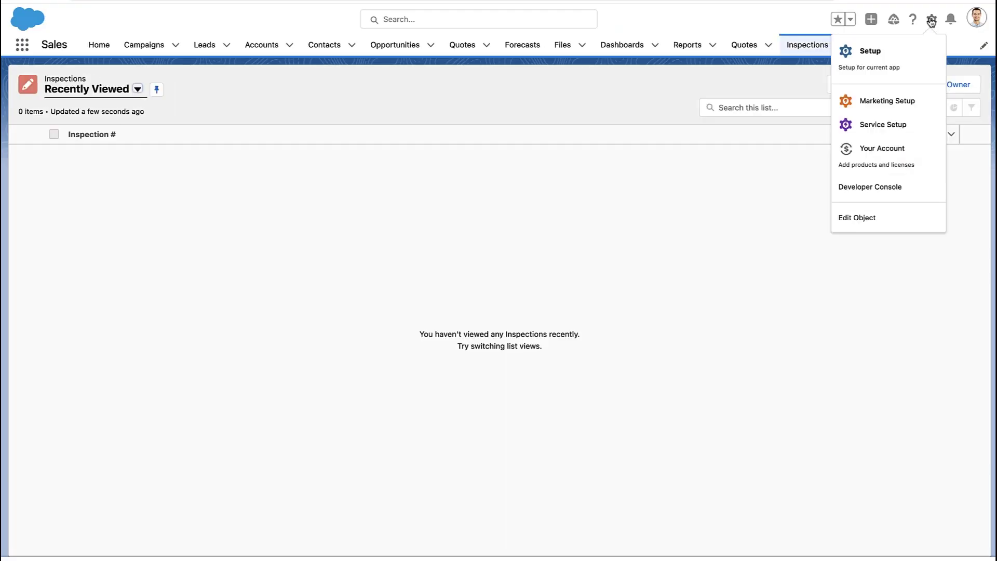
left_click(902, 52)
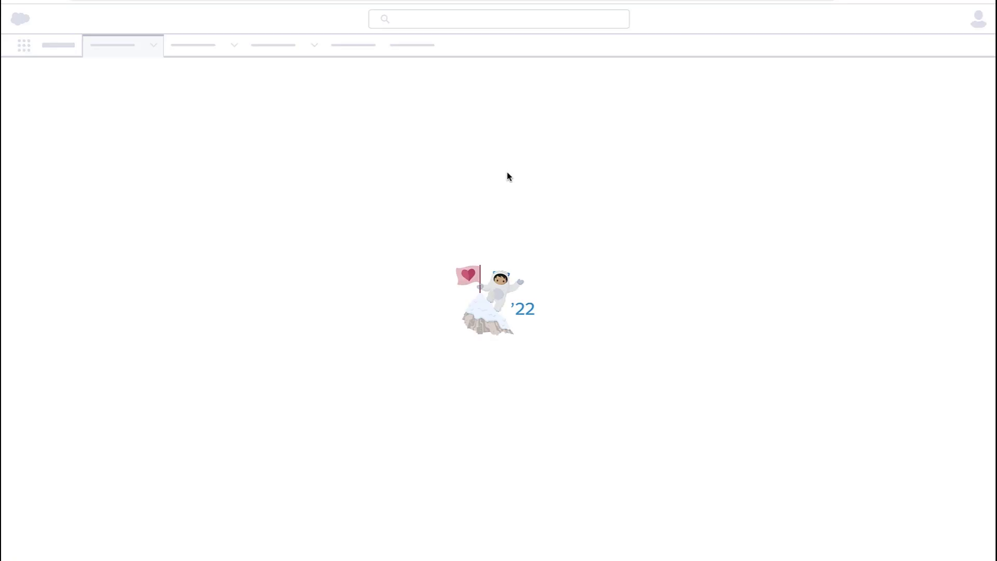
Use Quick Find 'email' to reach Email Alerts and start a new email alert
type("email a")
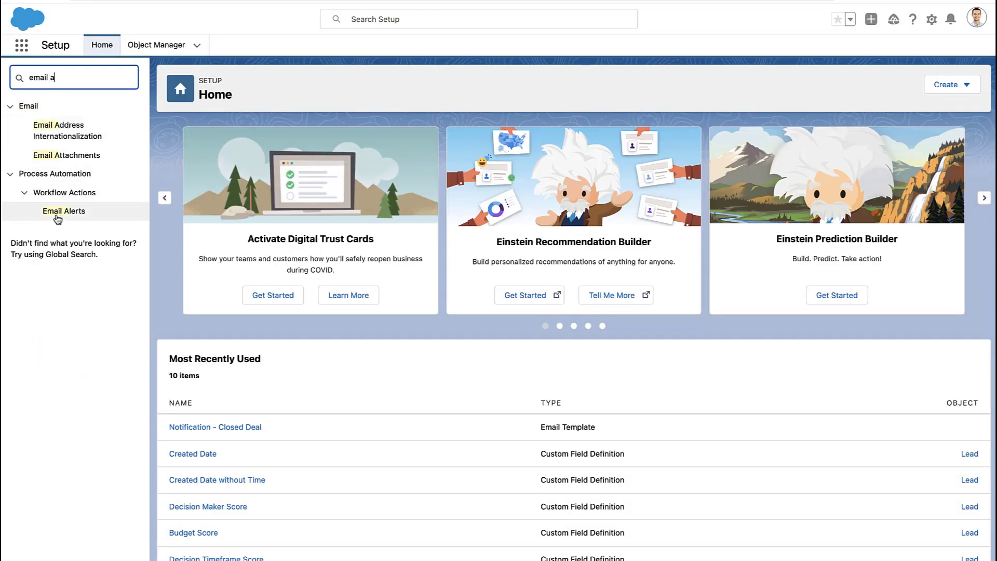
left_click(80, 218)
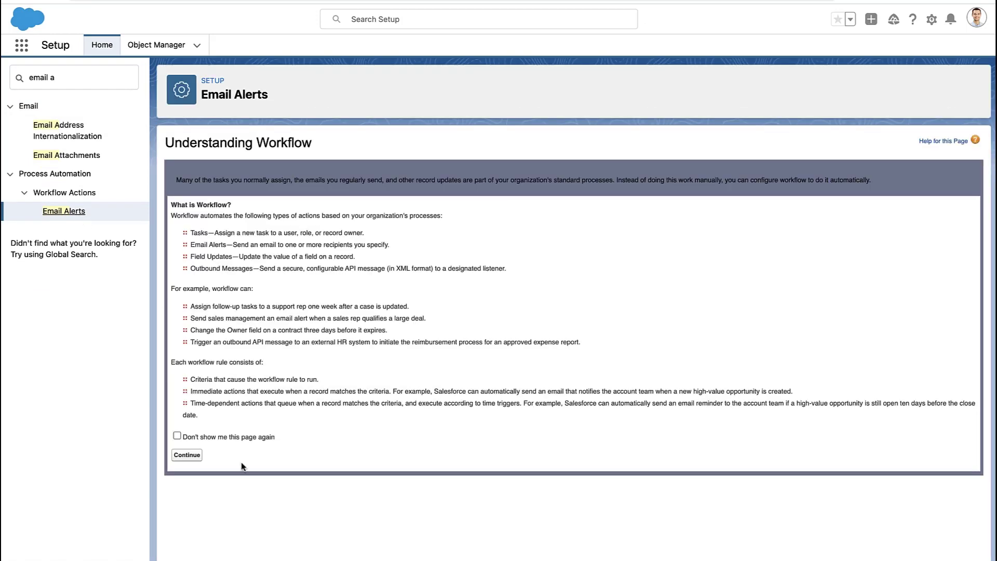
left_click(199, 458)
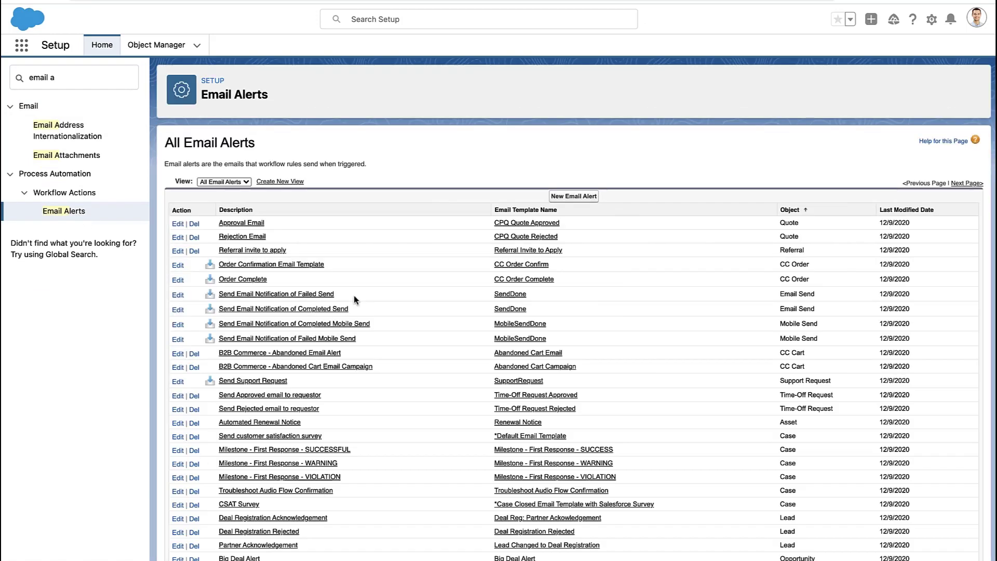
left_click(578, 196)
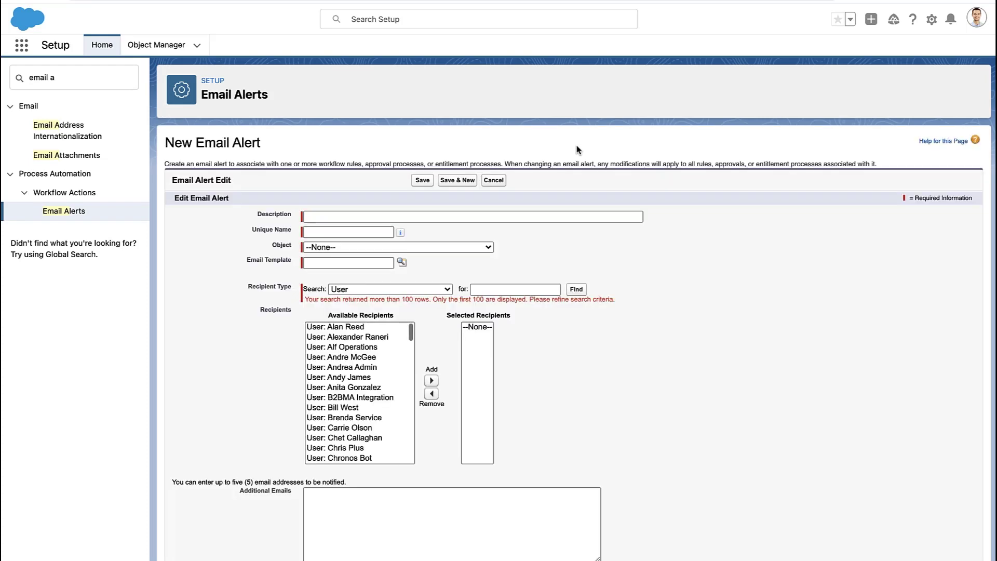
Name the alert DealClosed, with a matching unique name, and set its object to Opportunity
left_click(395, 216)
type("DealClosed")
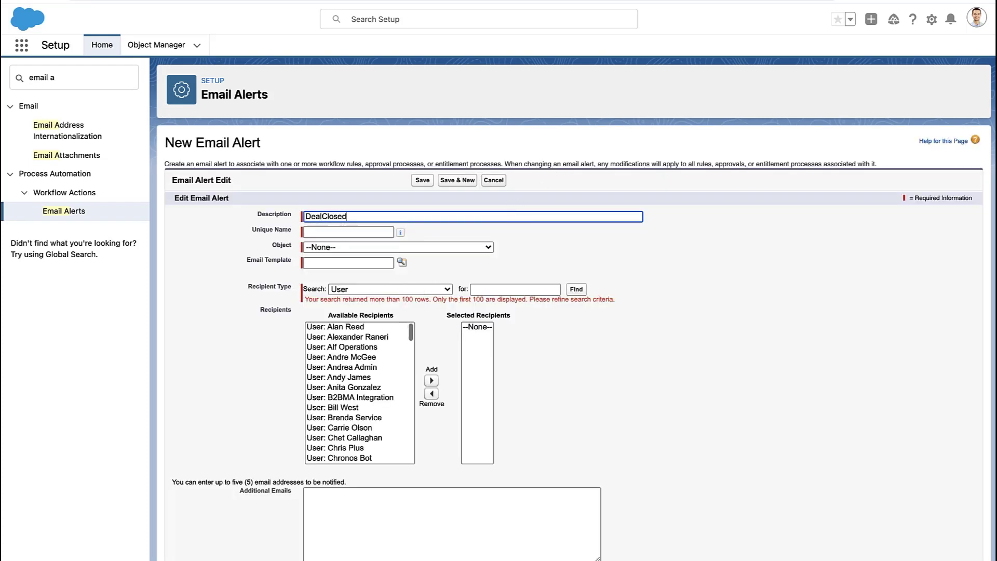
key("Tab")
key("Tab")
key("space")
type("o")
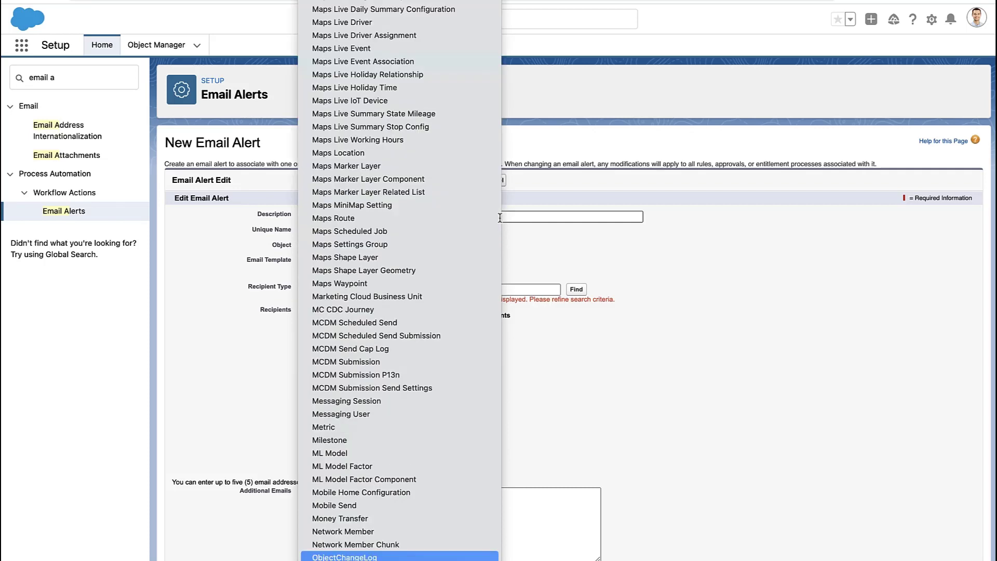
type("pp")
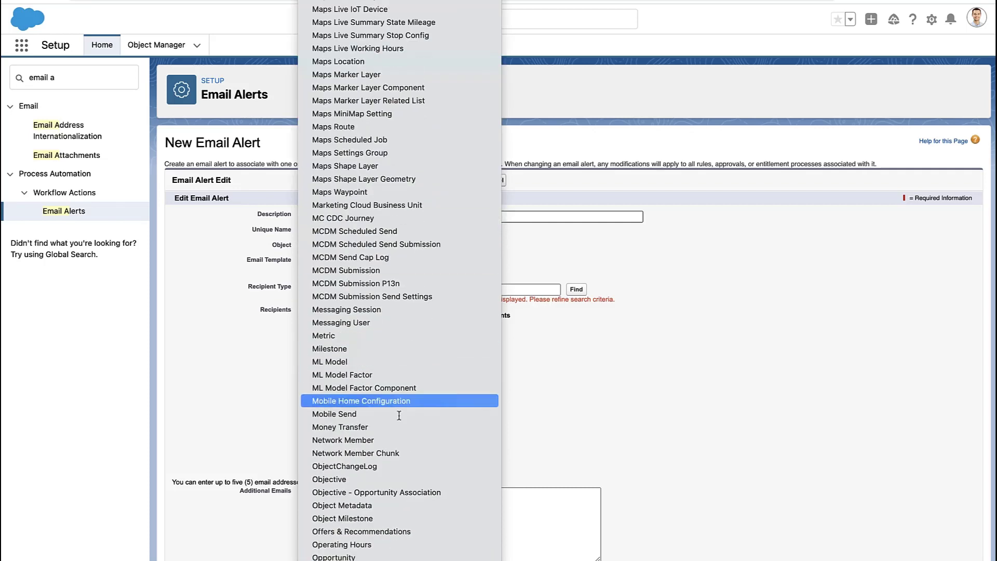
left_click(385, 557)
Choose the public Lightning template 'Notification - Closed Deal' for the alert
left_click(357, 263)
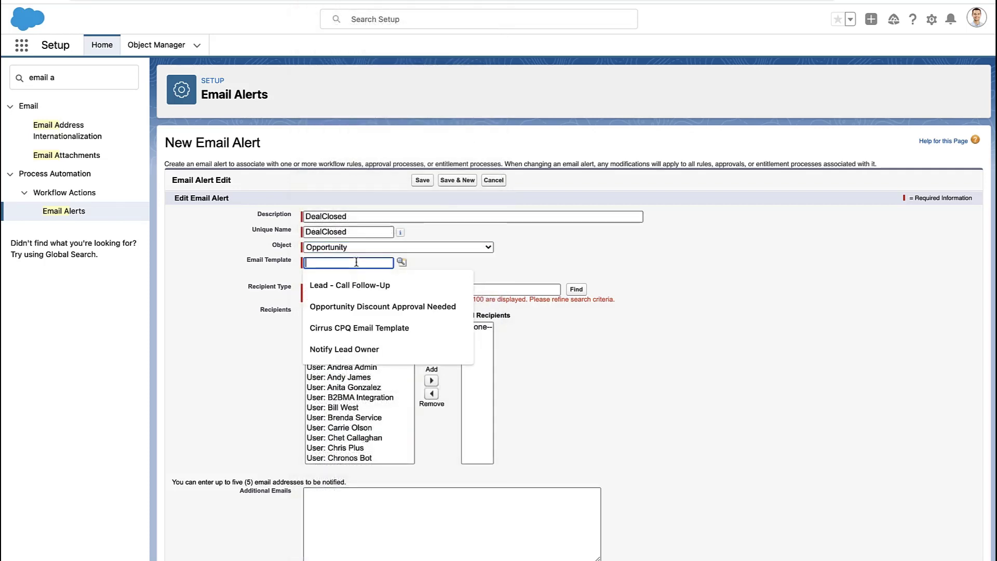
left_click(402, 261)
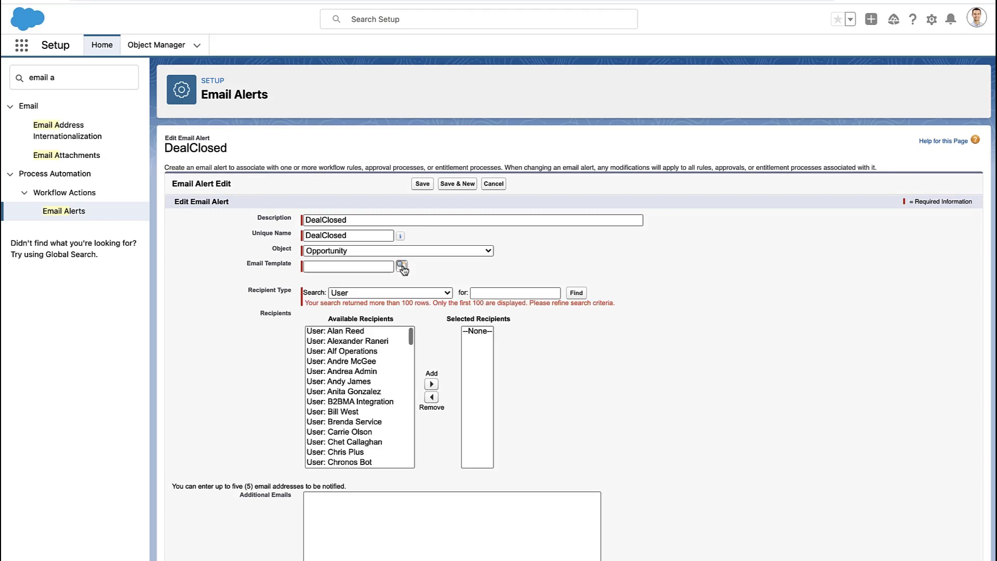
left_click(402, 266)
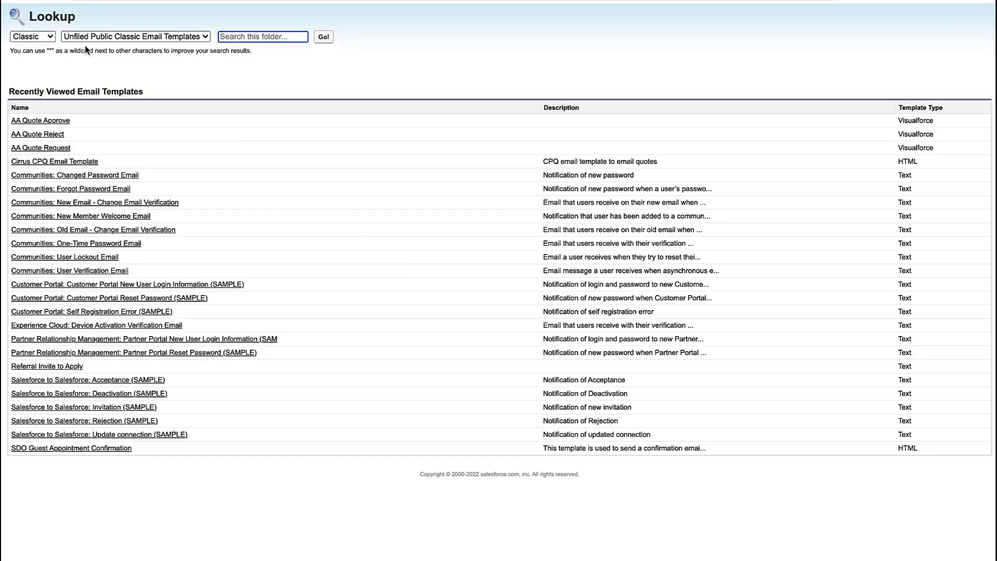
left_click(31, 37)
left_click(36, 48)
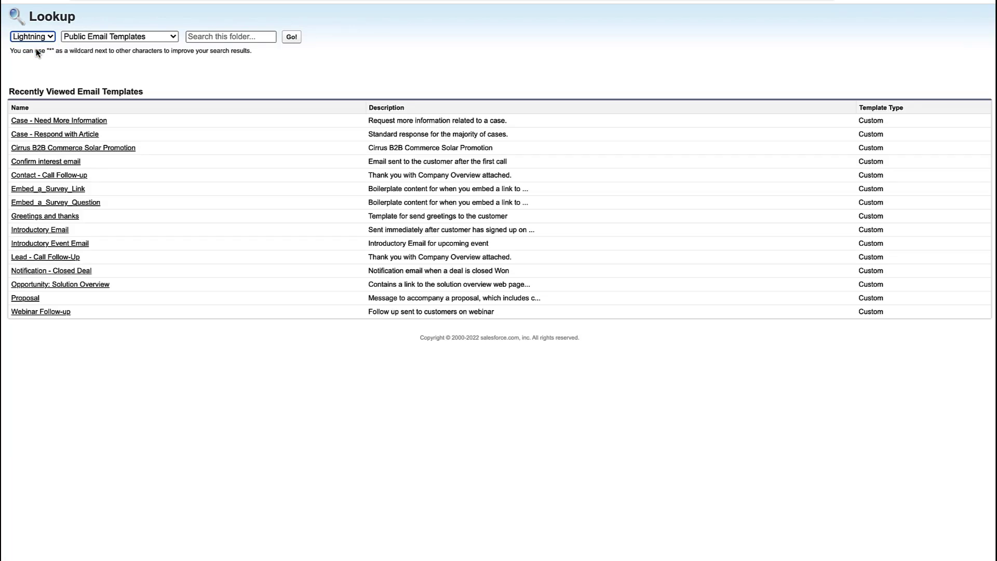
left_click(43, 270)
Check the Opportunity Owner and Account Owner recipient types, then set Recipient Type to User
left_click(232, 352)
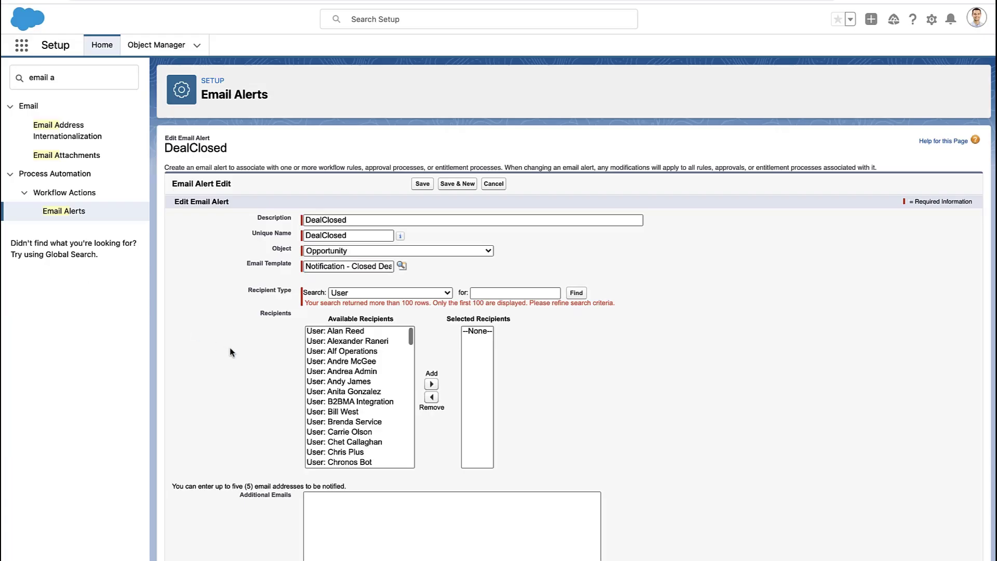
left_click(364, 292)
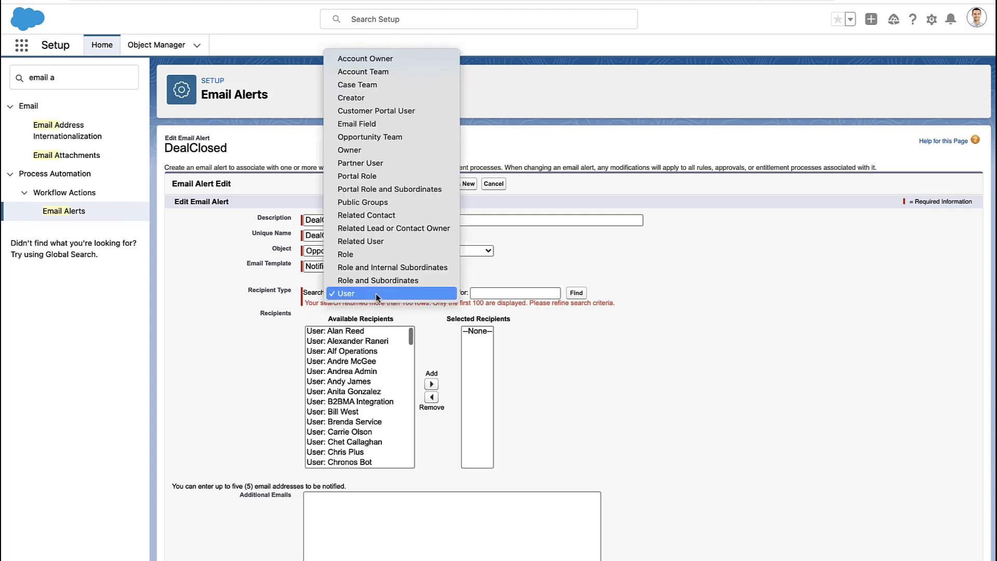
left_click(379, 150)
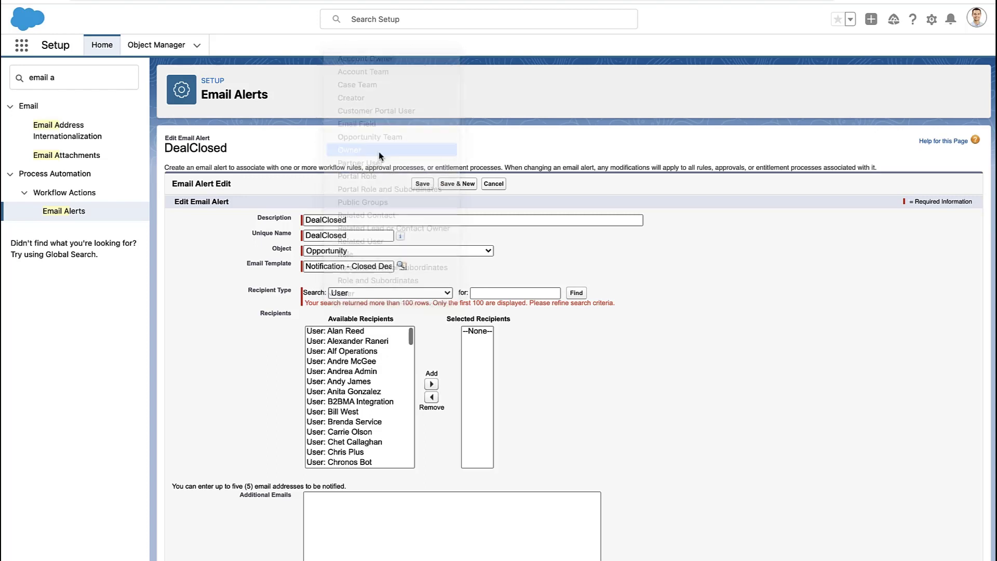
left_click(378, 294)
left_click(385, 205)
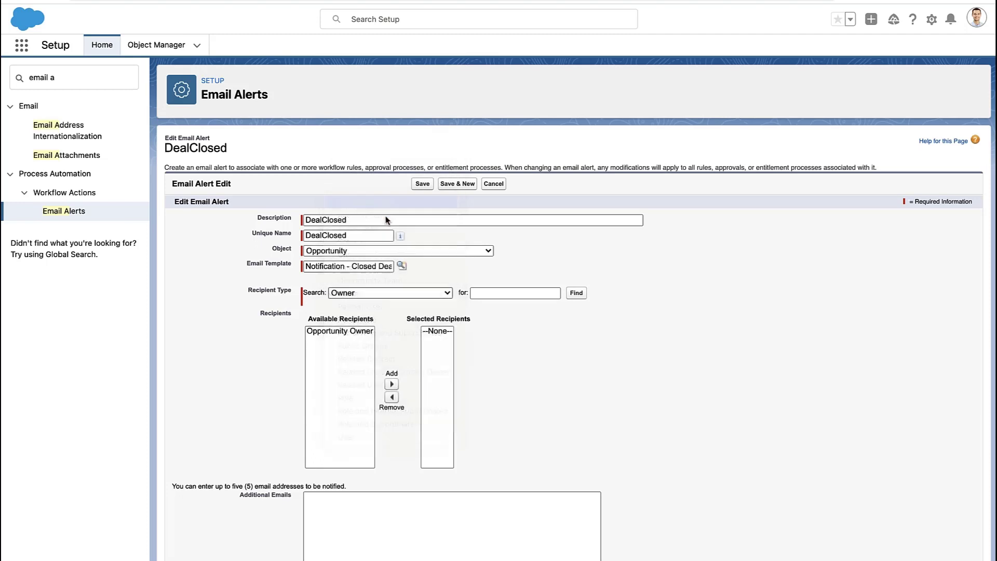
left_click(369, 293)
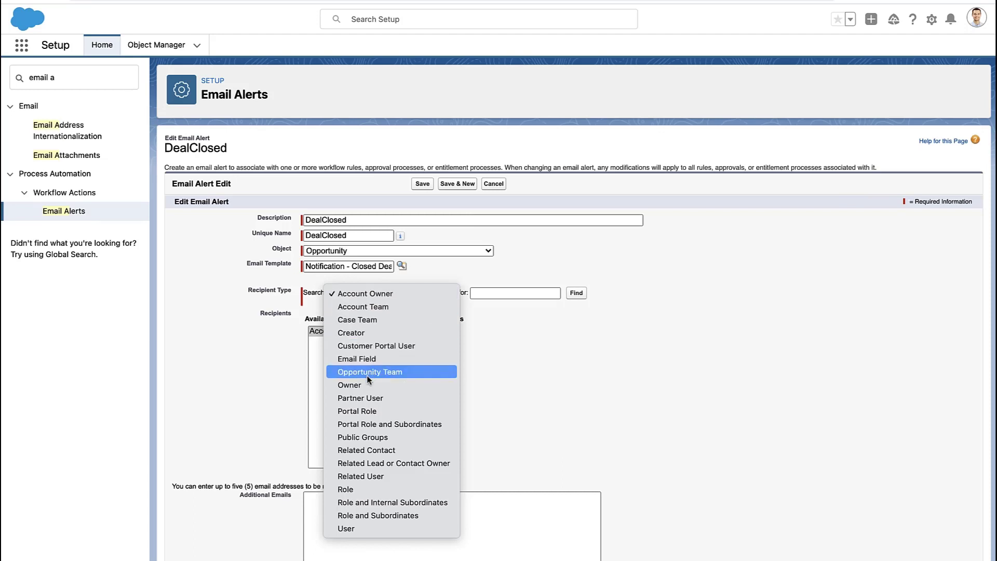
left_click(363, 528)
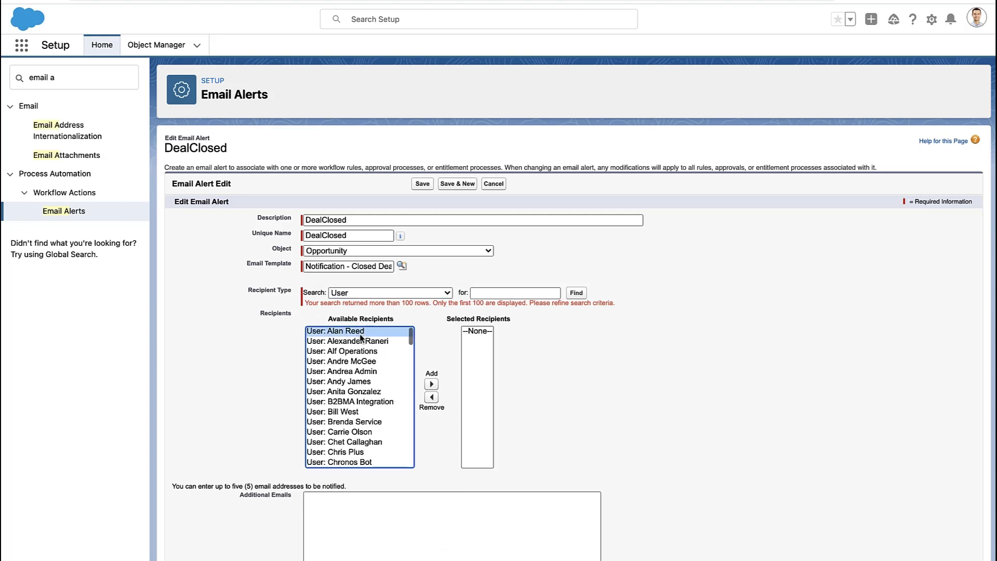
Add two users to Selected Recipients and save the DealClosed alert
left_click(431, 384)
scroll(360, 414, "down", 3)
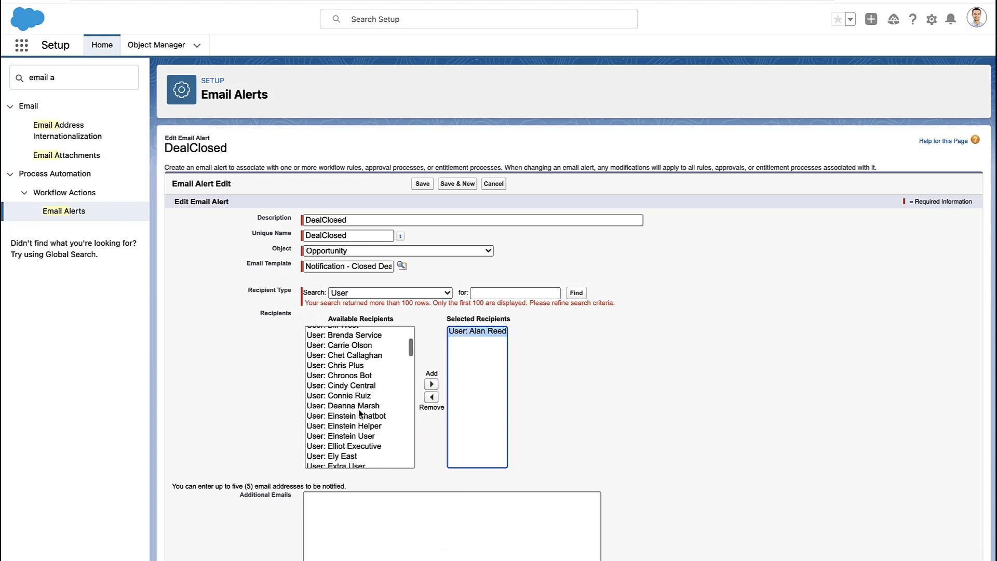
scroll(360, 413, "down", 4)
left_click(358, 426)
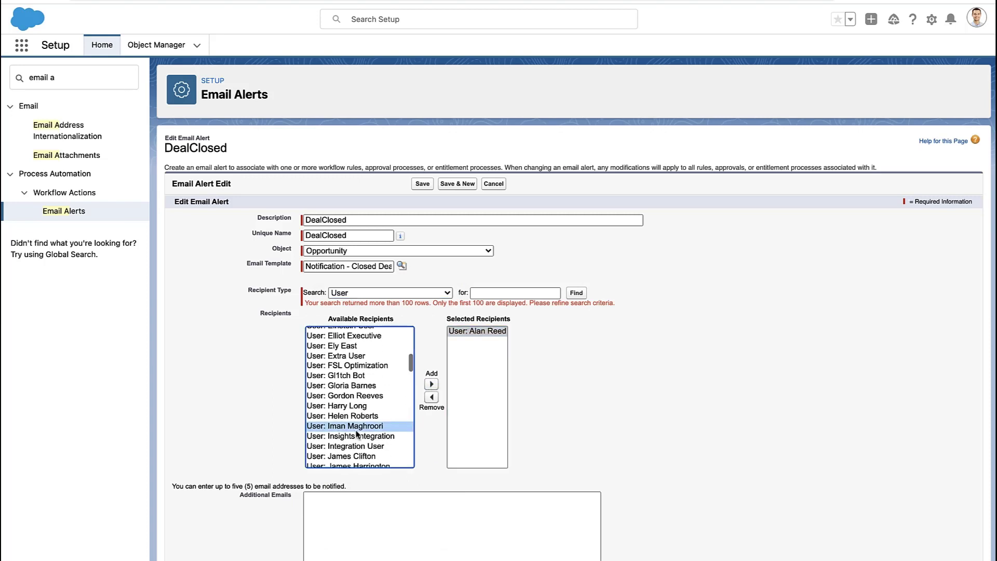
left_click(431, 384)
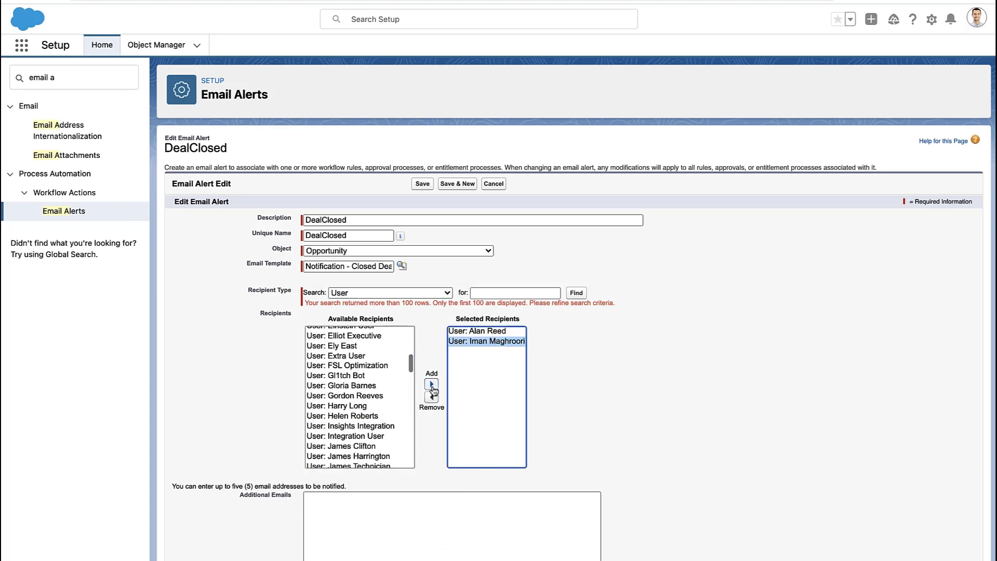
left_click(553, 481)
scroll(552, 475, "down", 2)
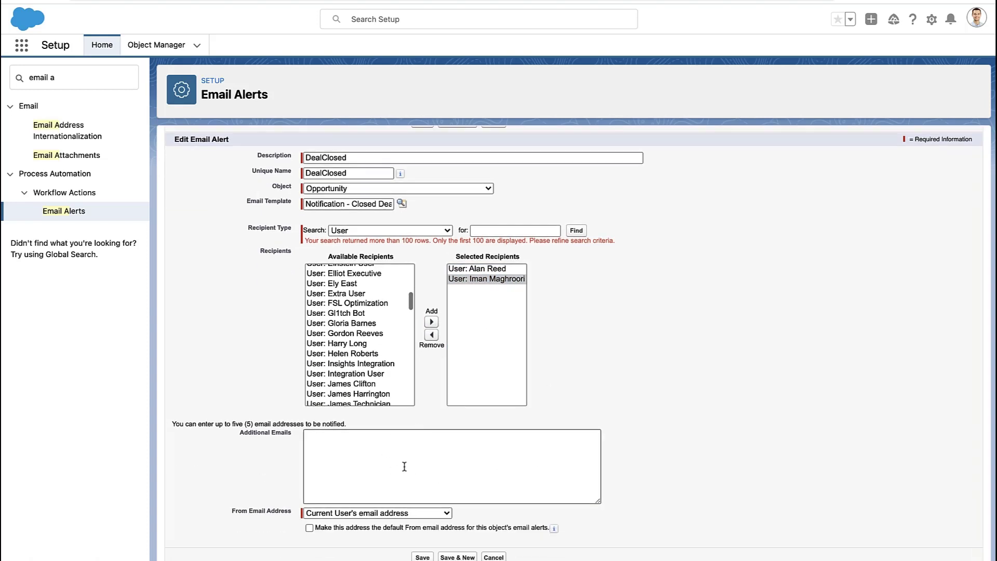
left_click(423, 557)
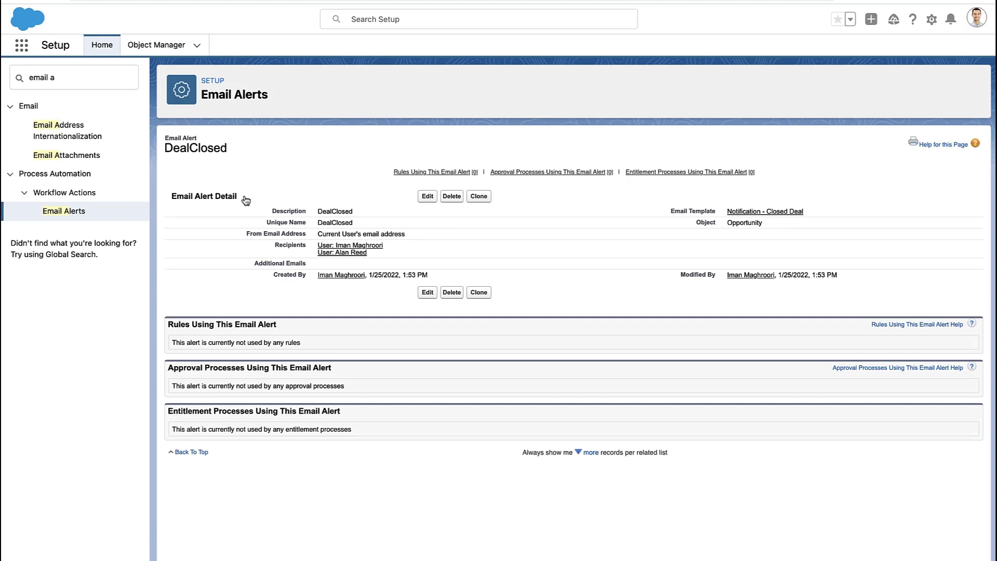
left_click(83, 85)
key("ctrl+a")
Create a new auto-layout record-triggered flow on the Opportunity object
type("flow")
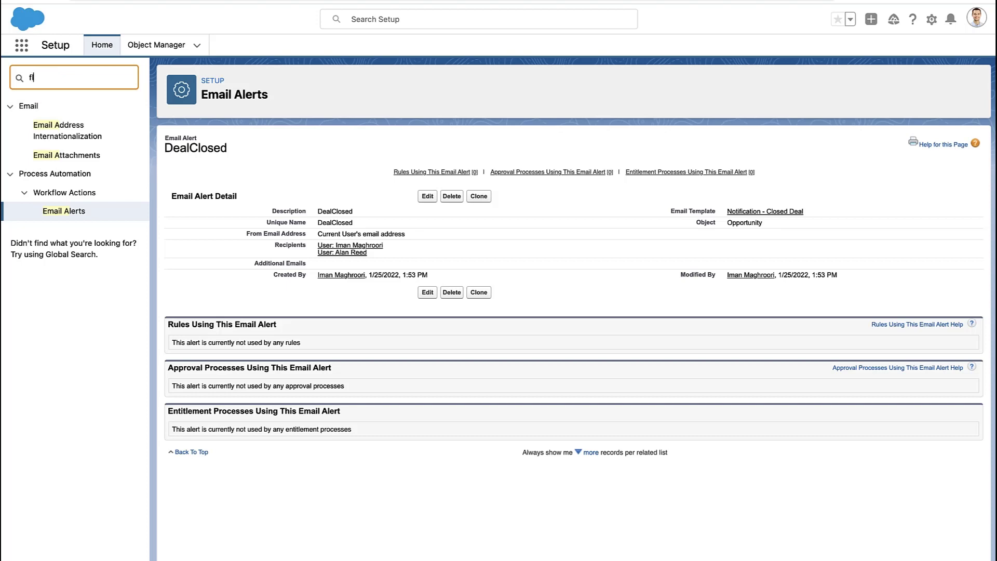
left_click(44, 255)
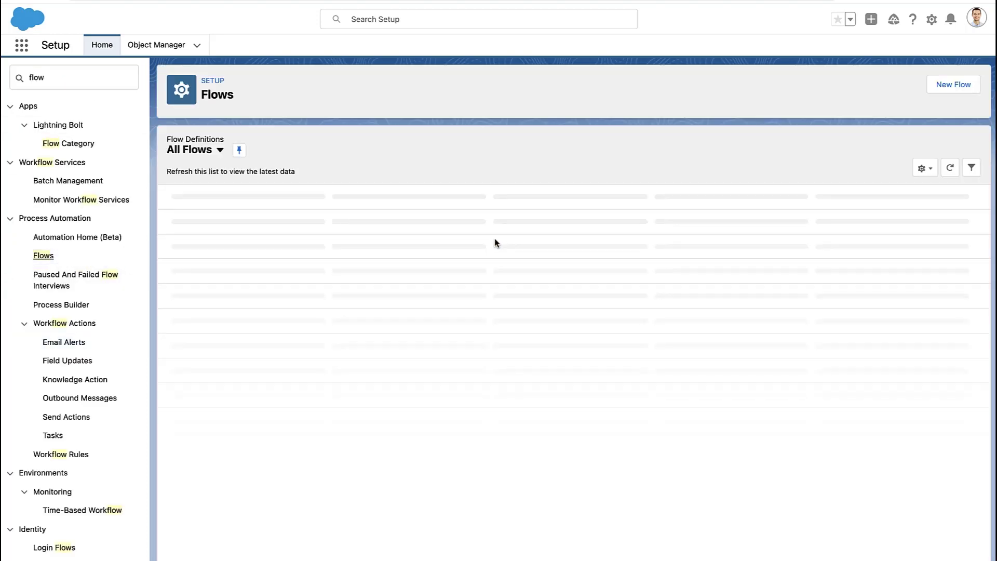
left_click(951, 83)
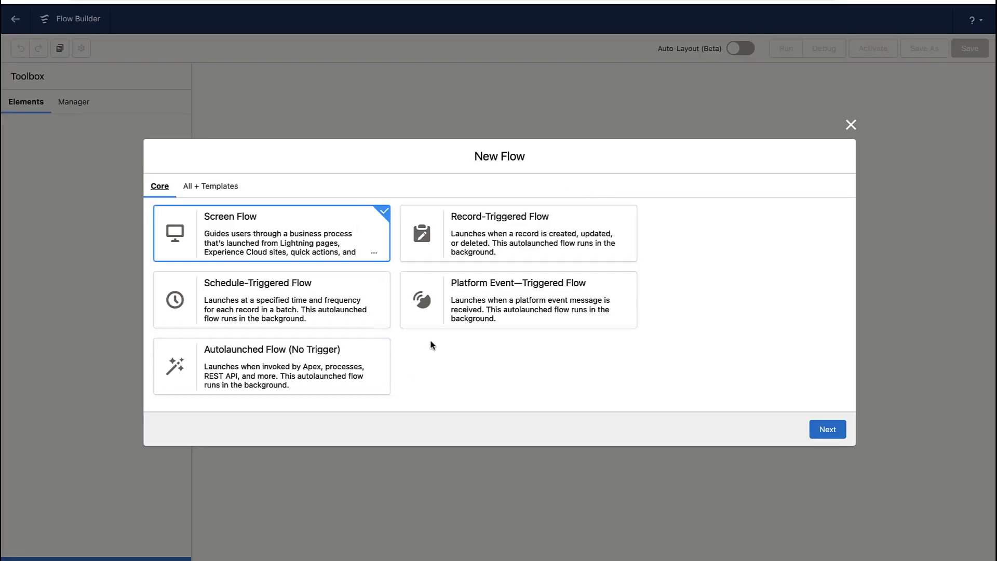
left_click(455, 232)
left_click(825, 428)
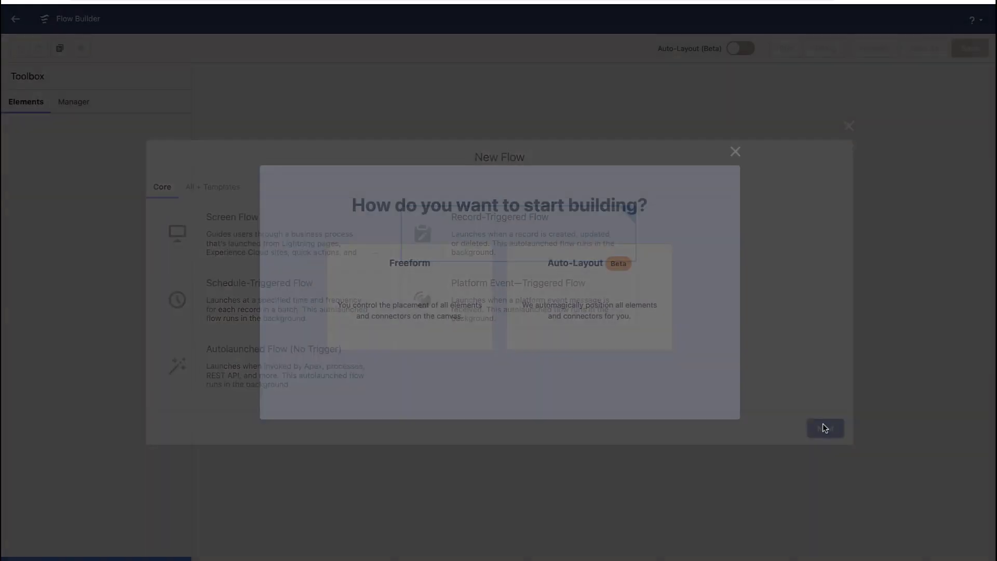
left_click(566, 292)
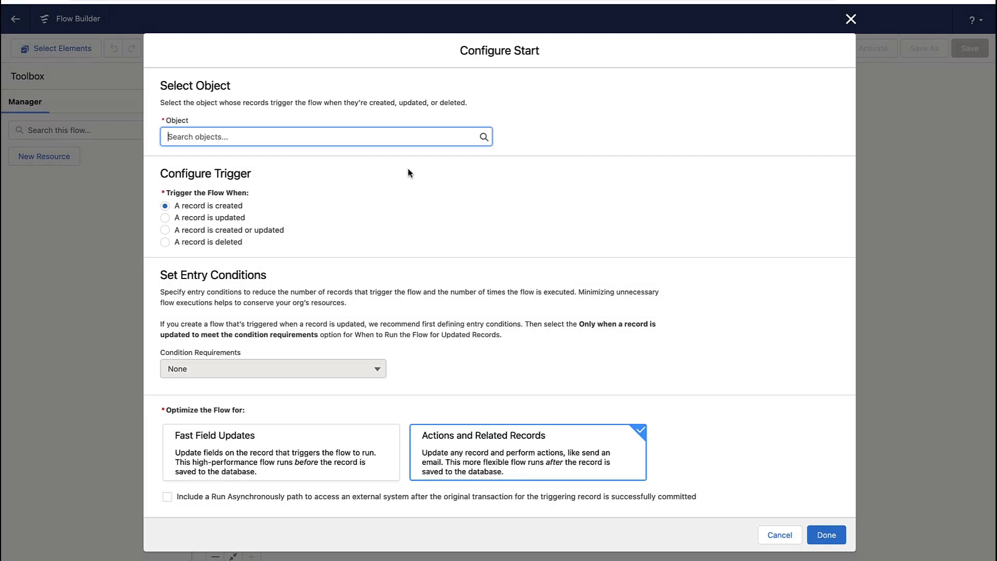
type("opp")
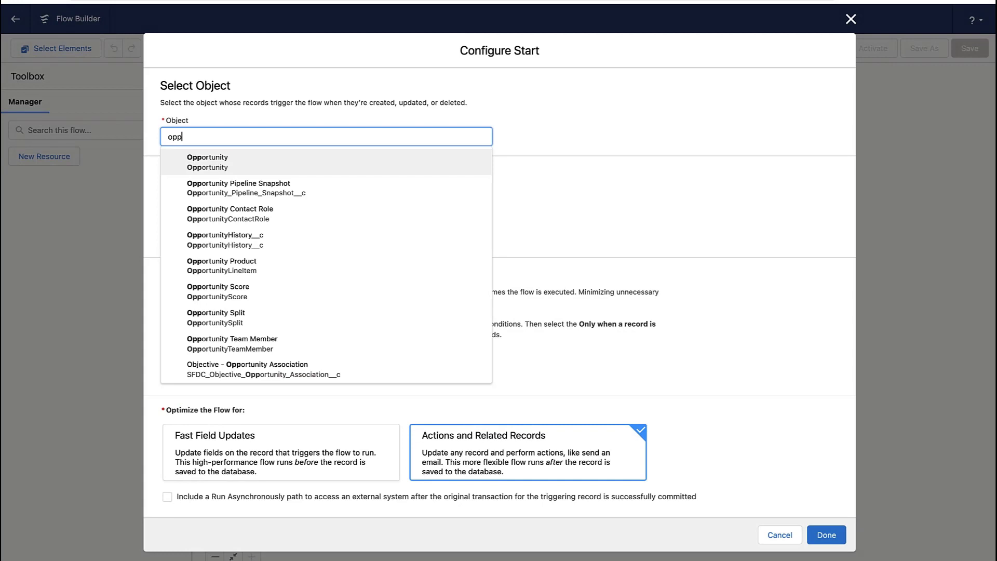
left_click(364, 165)
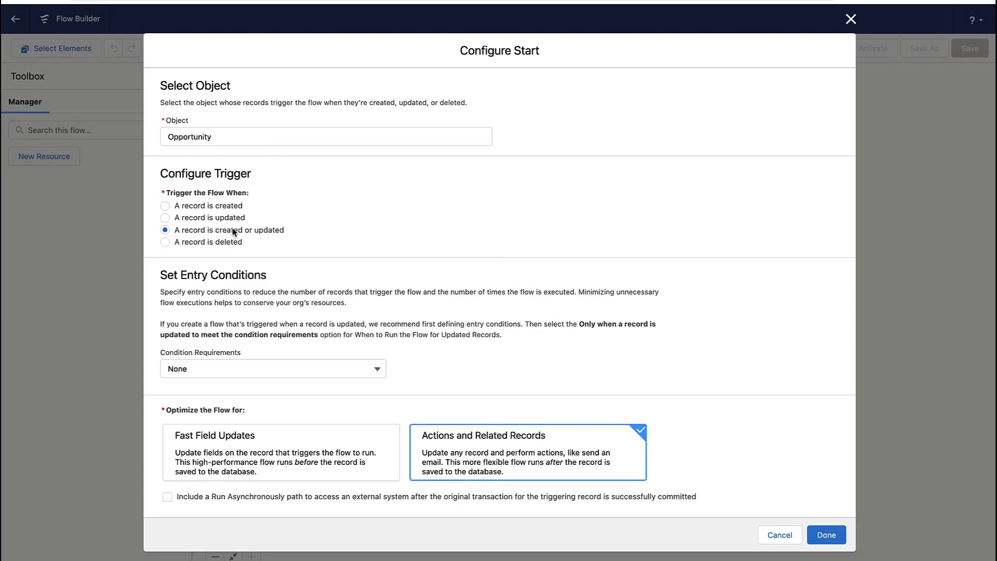
Require all conditions to be met and add the entry condition IsClosed Equals True
left_click(263, 368)
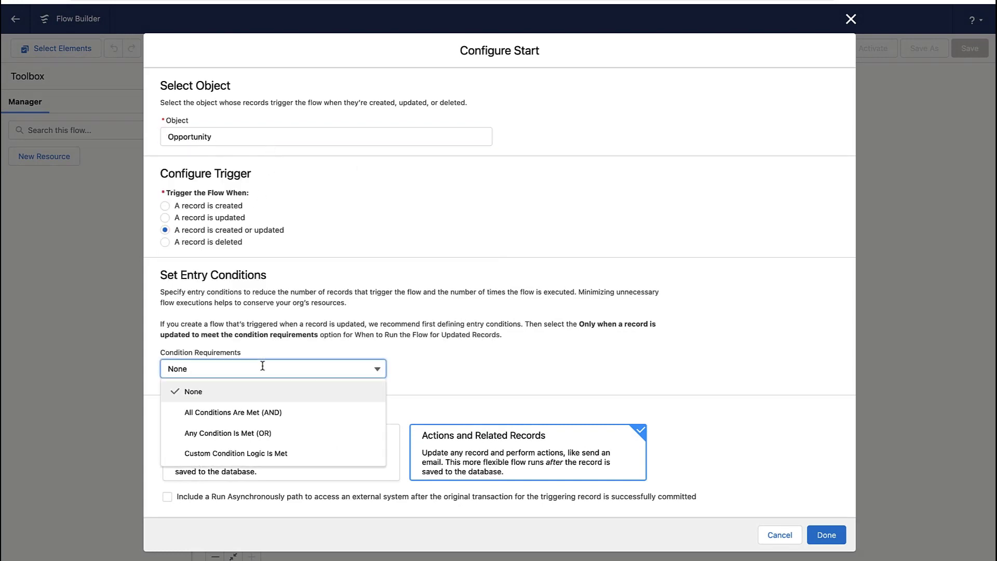
left_click(245, 410)
left_click(260, 405)
type("clos")
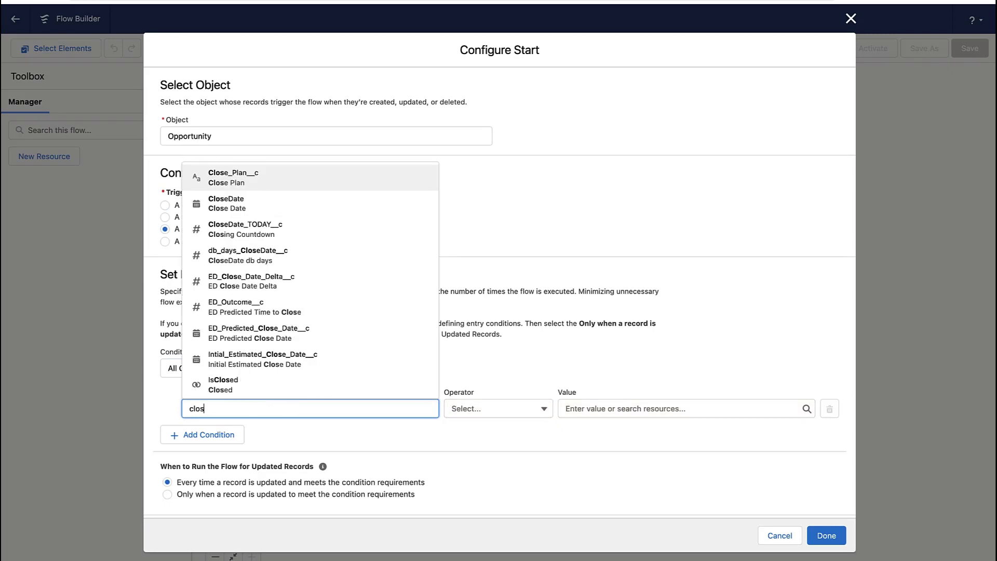
left_click(280, 390)
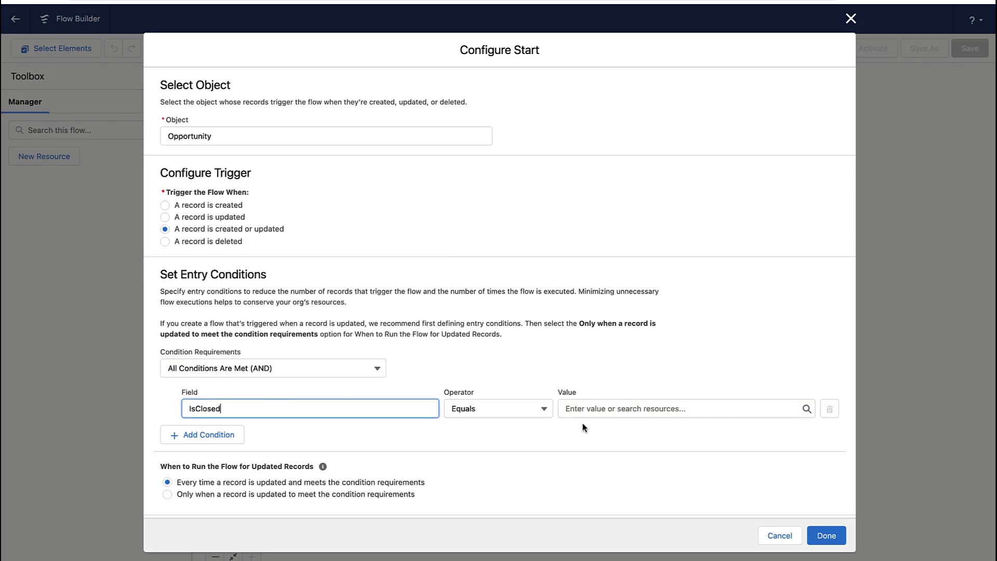
scroll(618, 413, "down", 2)
left_click(590, 290)
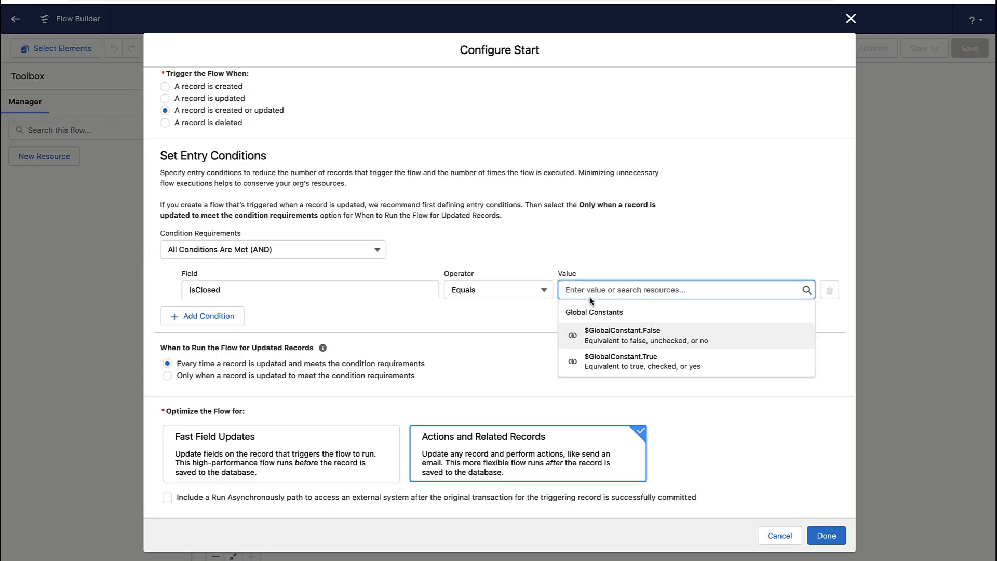
left_click(595, 364)
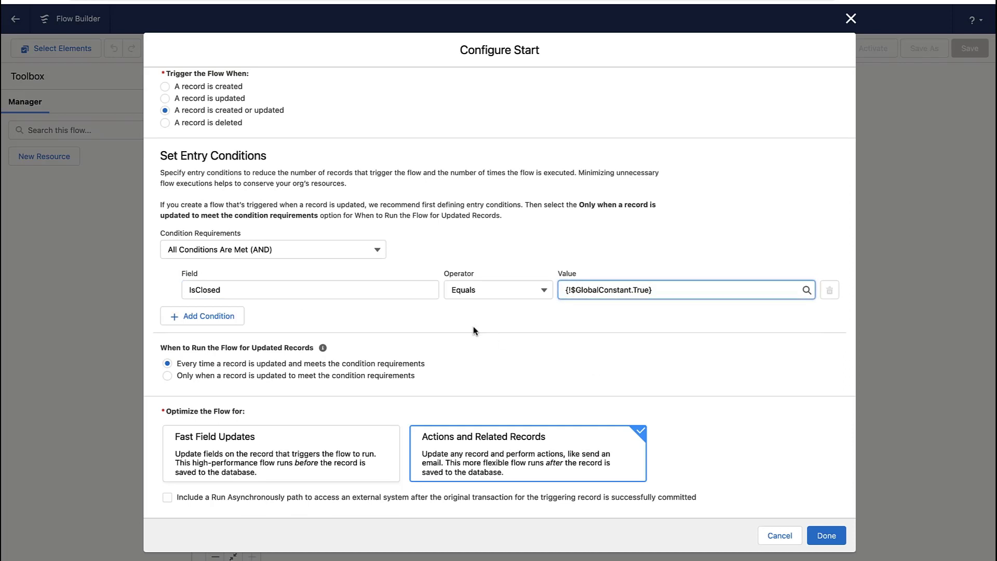
Add a second condition, IsWon Equals True, and confirm the start trigger settings
left_click(217, 323)
left_click(244, 325)
type("won")
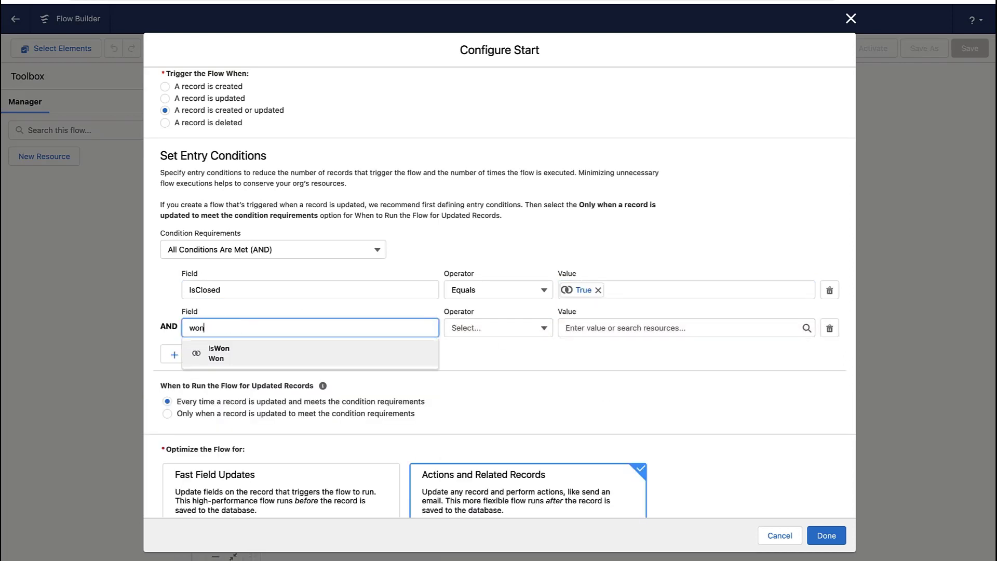
left_click(258, 367)
left_click(642, 327)
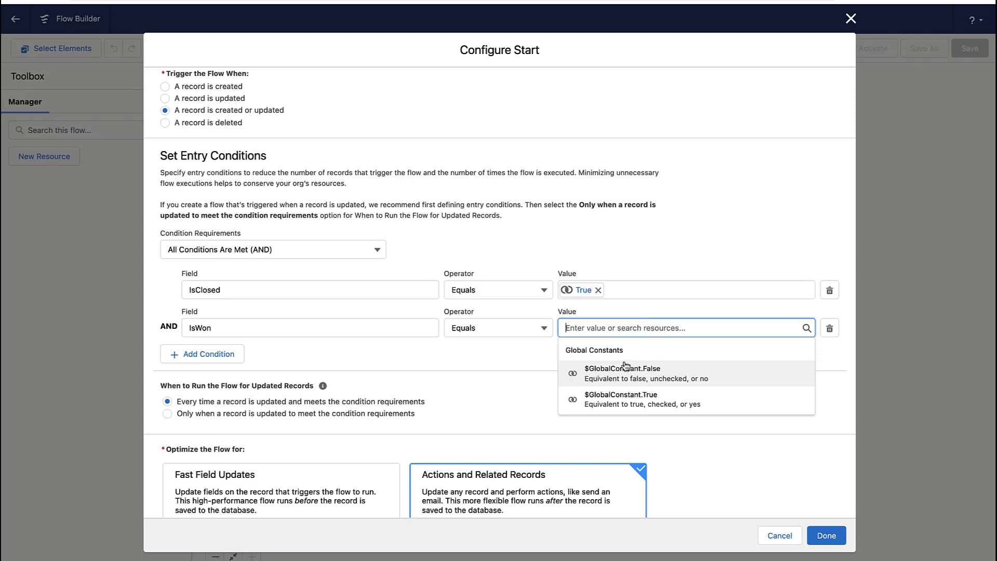
left_click(620, 397)
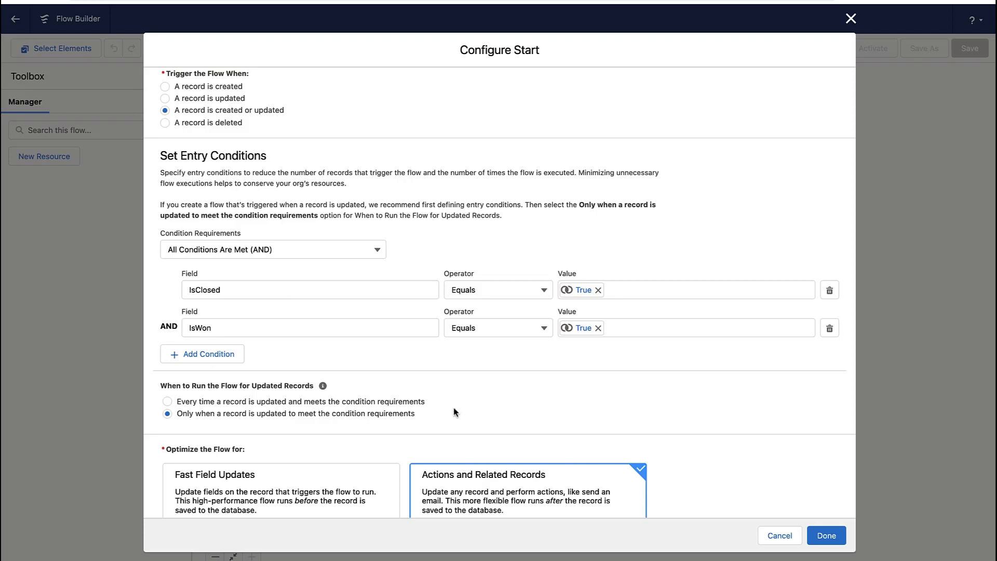
scroll(513, 414, "down", 1)
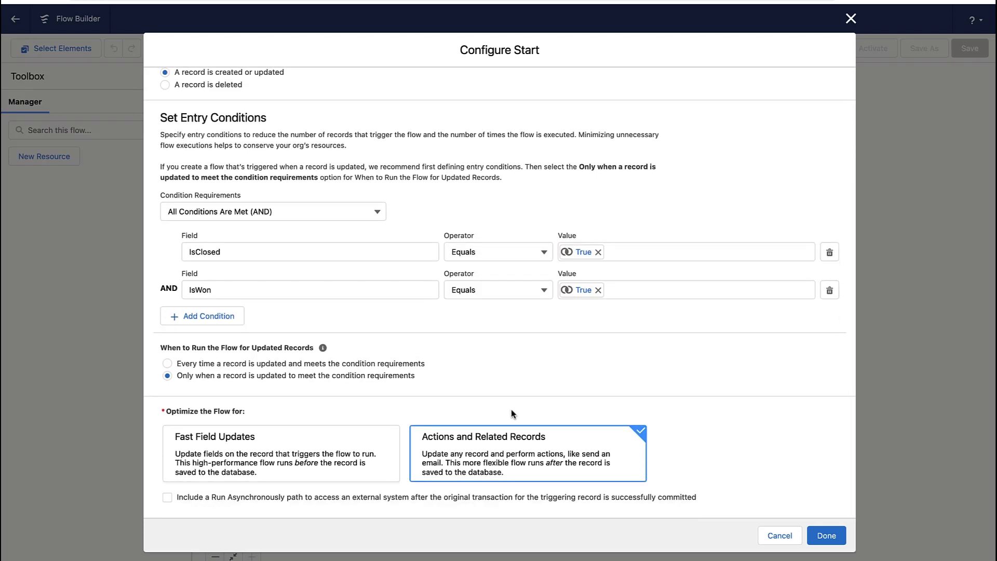
left_click(826, 534)
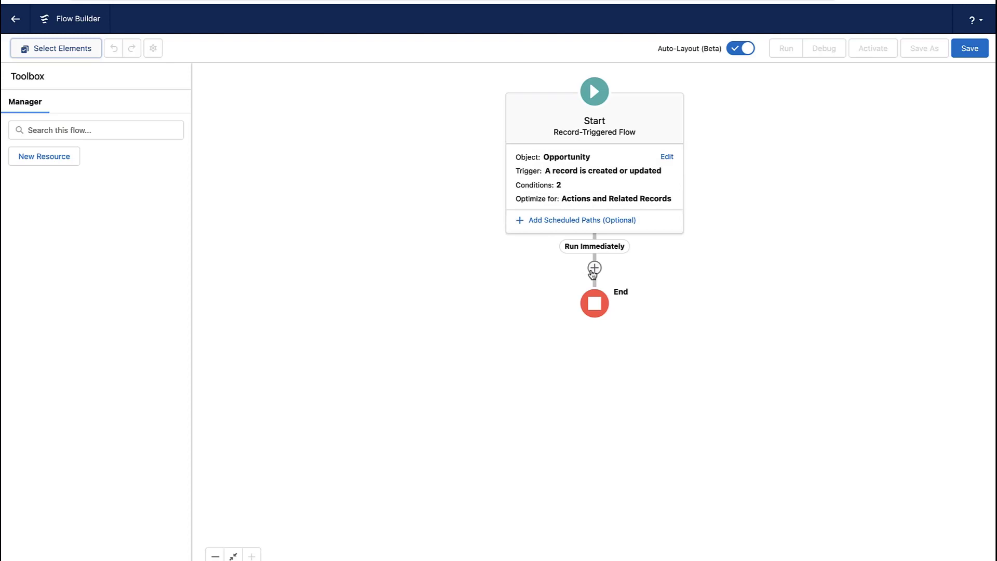
Add an Action element after the start, filtered to Email Alerts, using DealClosed
left_click(593, 269)
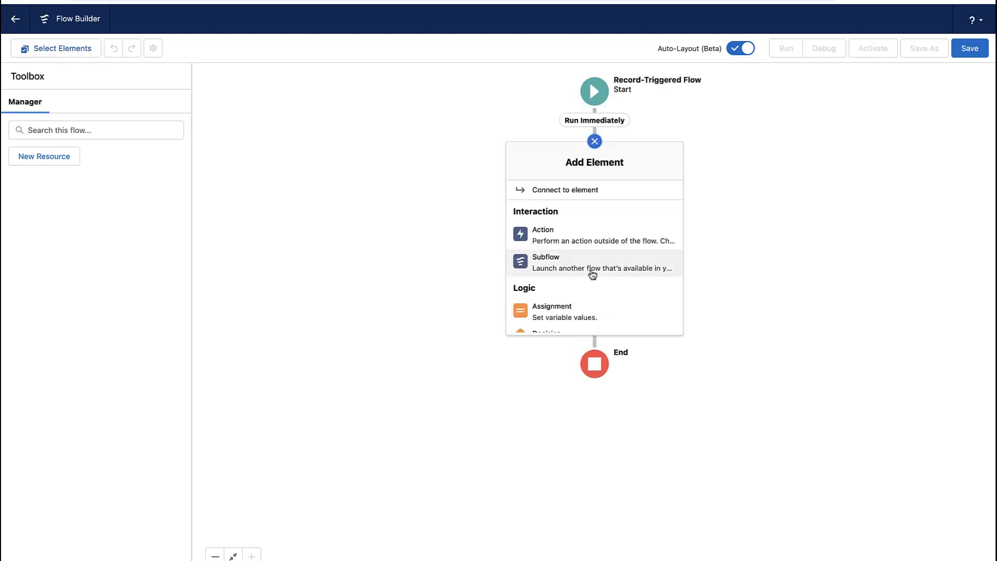
scroll(638, 249, "down", 3)
scroll(639, 251, "down", 2)
scroll(637, 250, "up", 4)
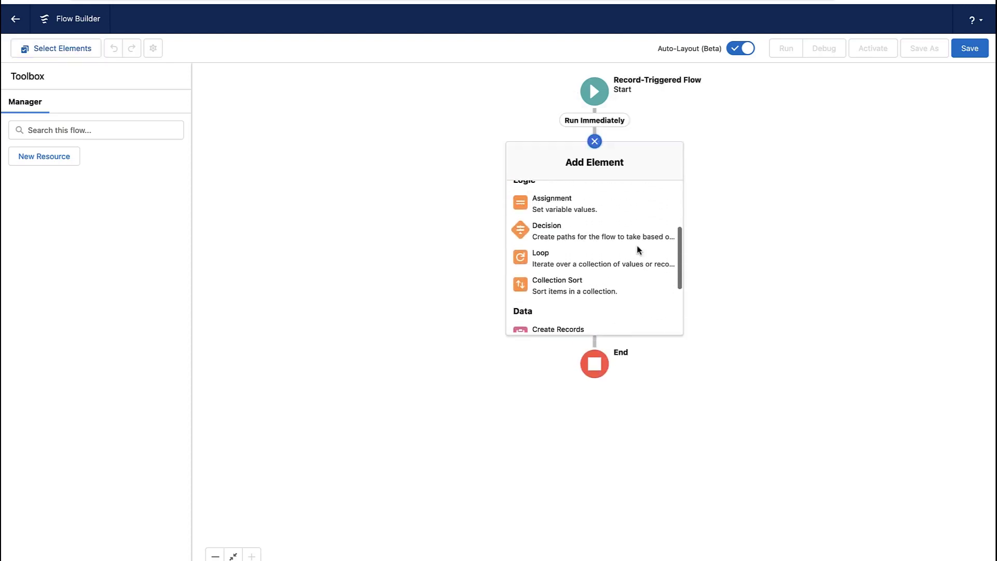
left_click(574, 247)
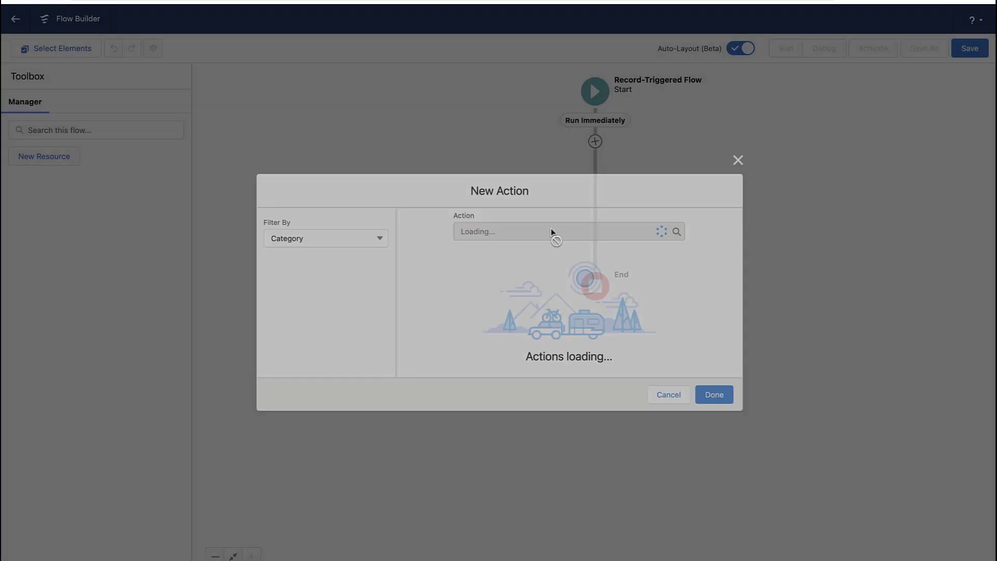
left_click(366, 244)
left_click(353, 280)
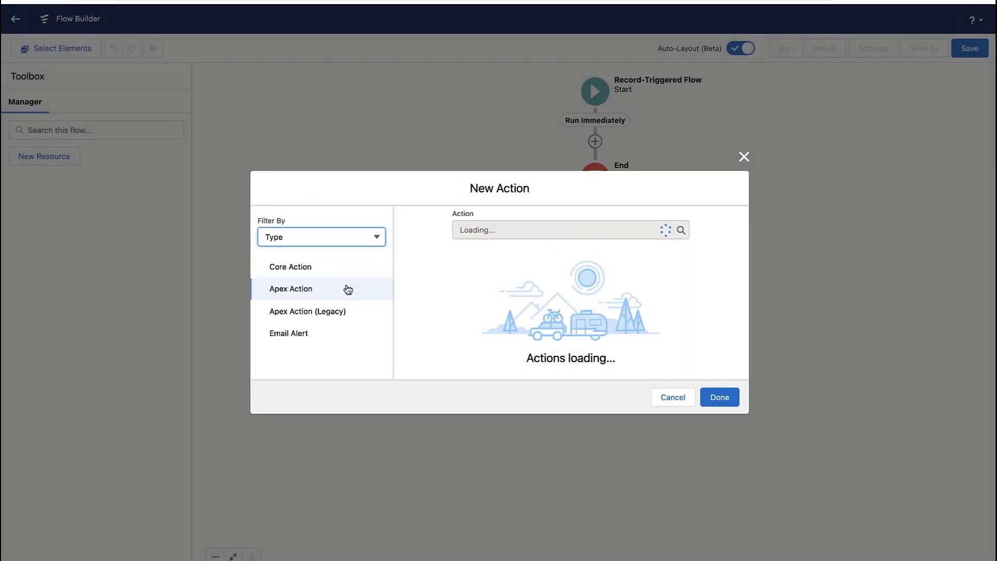
left_click(290, 333)
left_click(501, 226)
type("clo")
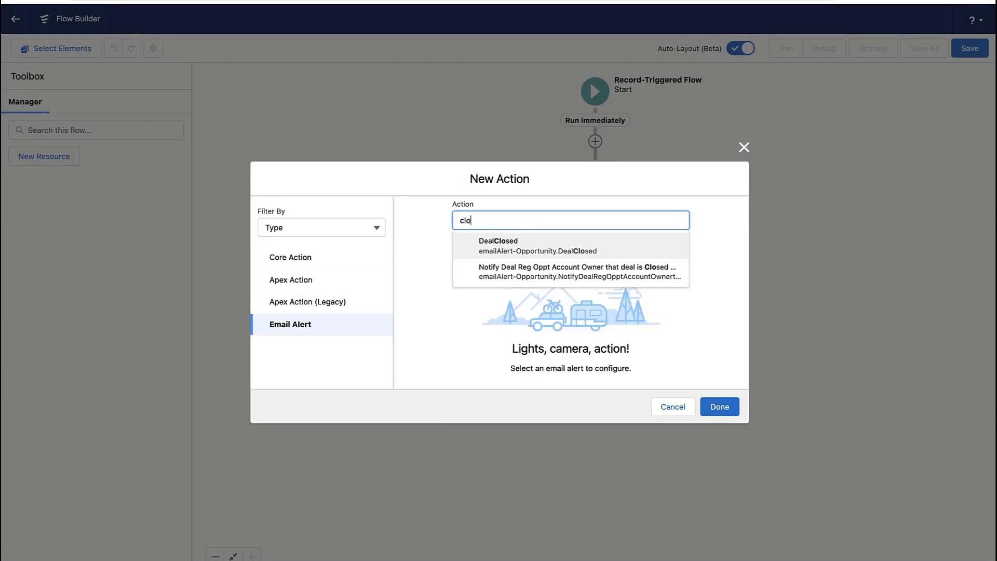
left_click(523, 243)
Label the action 'Send Notification' with Record ID {!$Record.Id} and add it
left_click(518, 268)
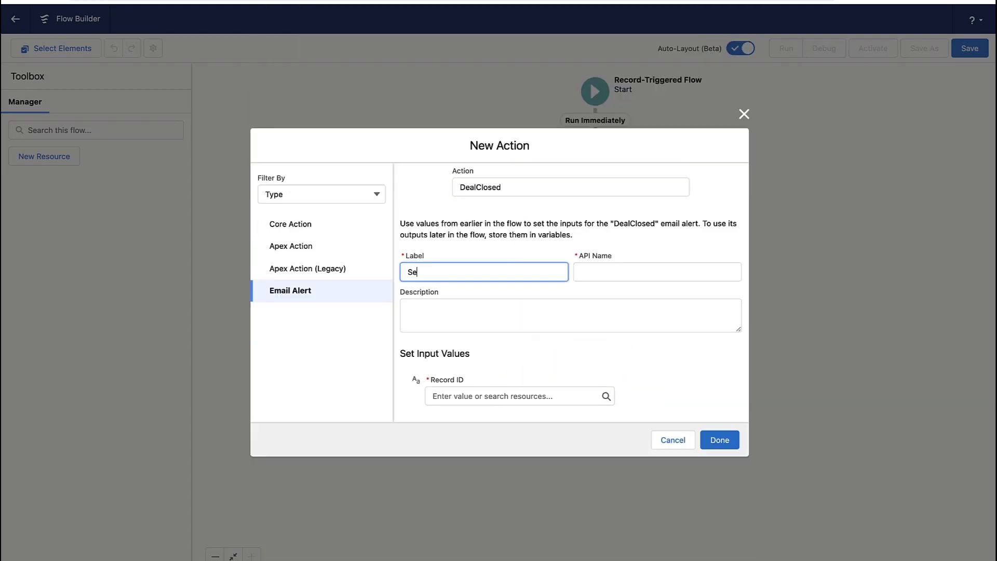
type("Send Notification")
key("Tab")
key("Tab")
key("Tab")
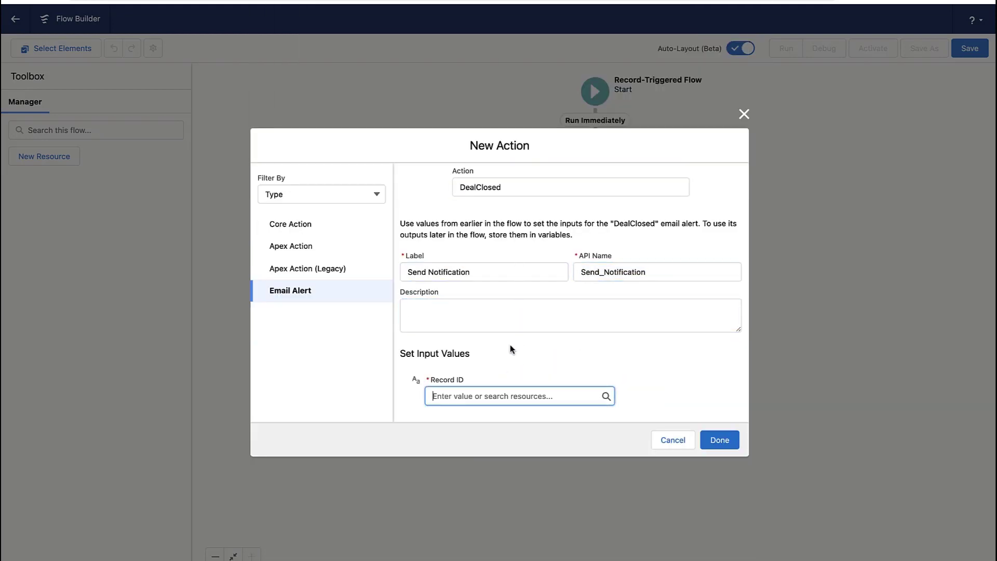
left_click(499, 397)
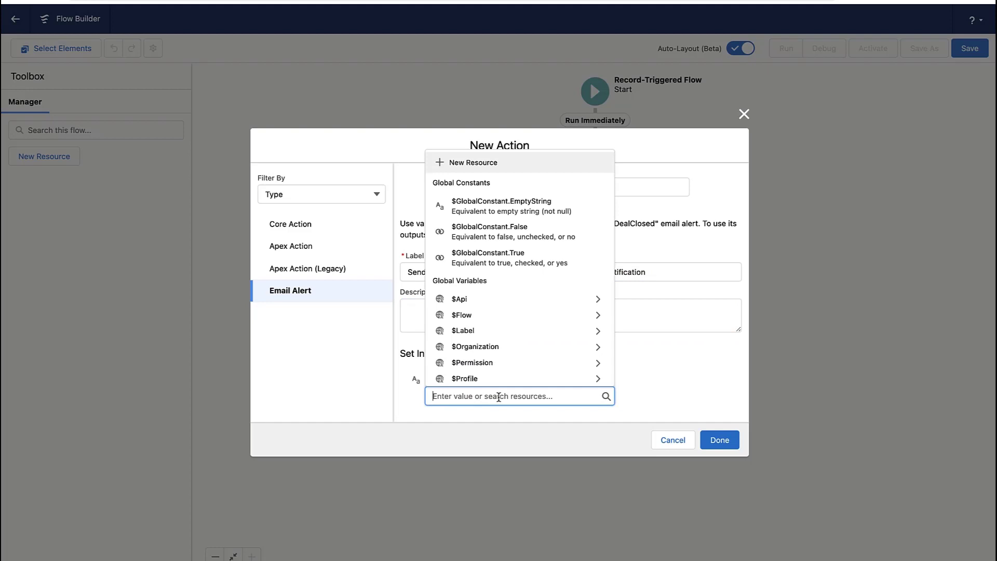
scroll(509, 312, "down", 5)
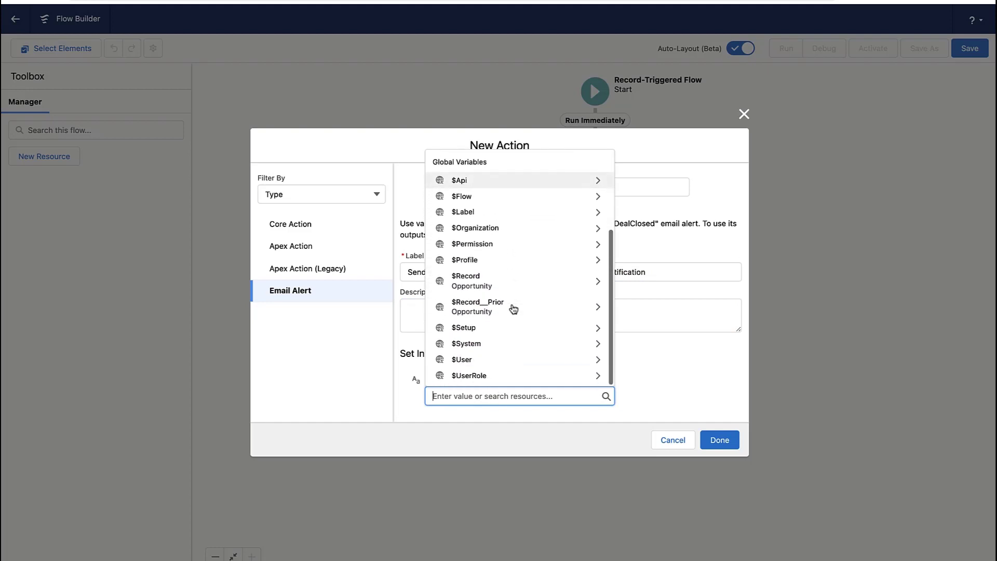
left_click(598, 283)
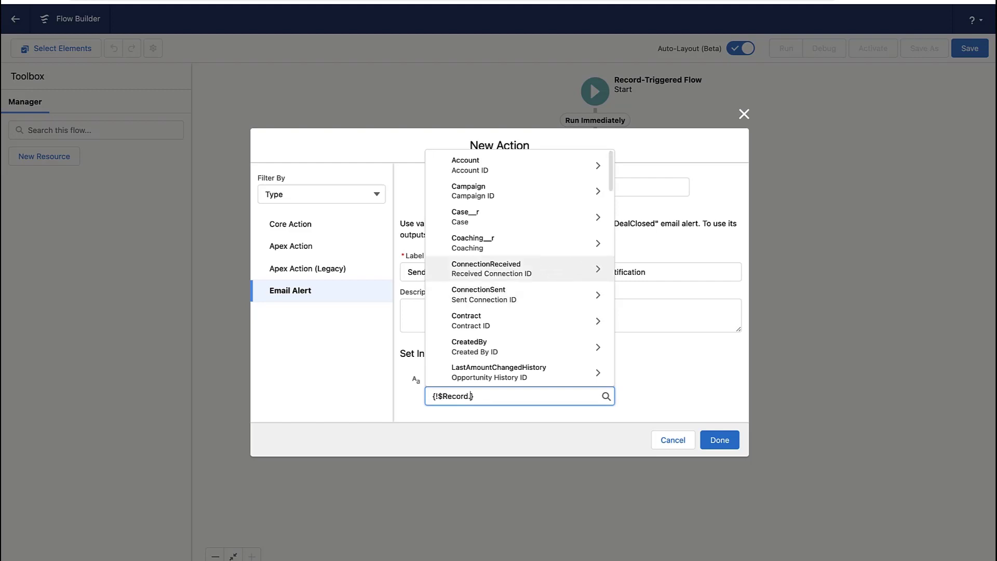
type("id")
scroll(504, 258, "down", 5)
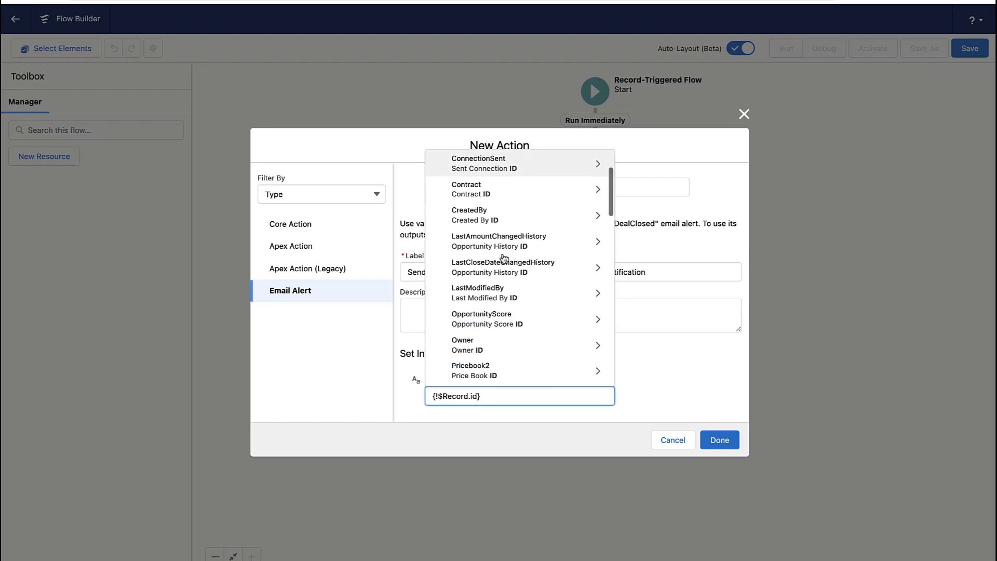
scroll(503, 258, "down", 10)
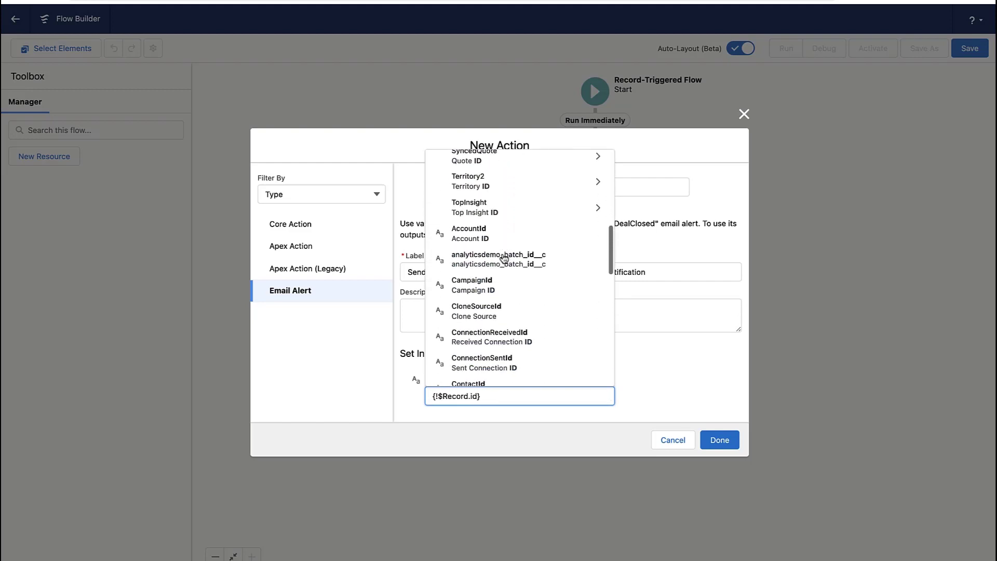
left_click(467, 228)
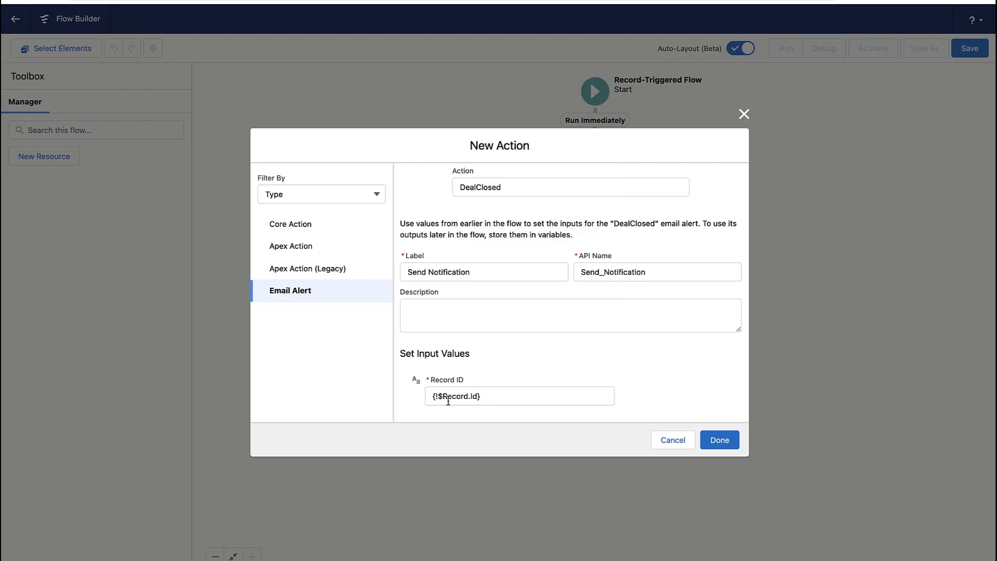
left_click(720, 439)
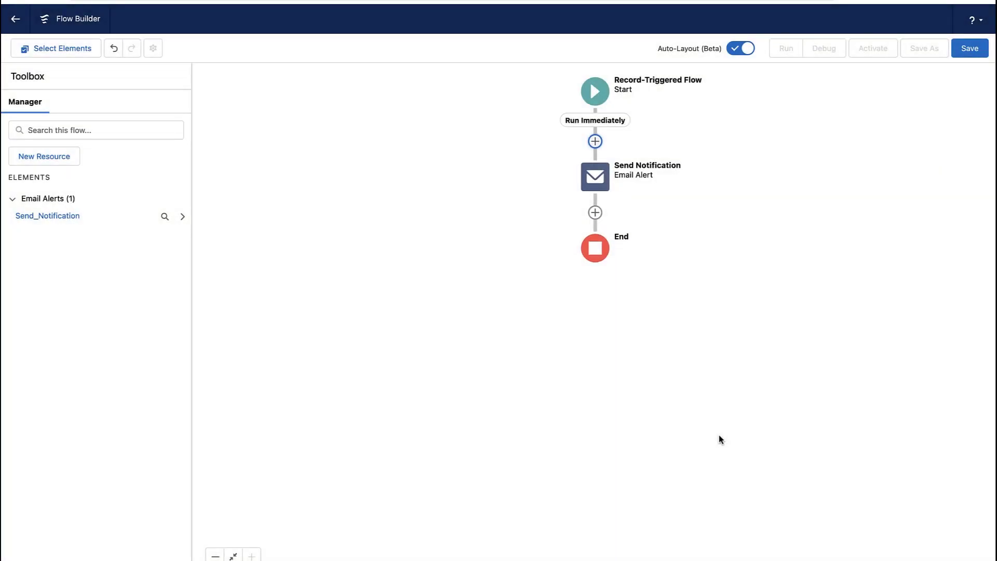
Save the flow as 'Notify Deal Closed' and activate it
left_click(969, 49)
type("Notify Deal Closed")
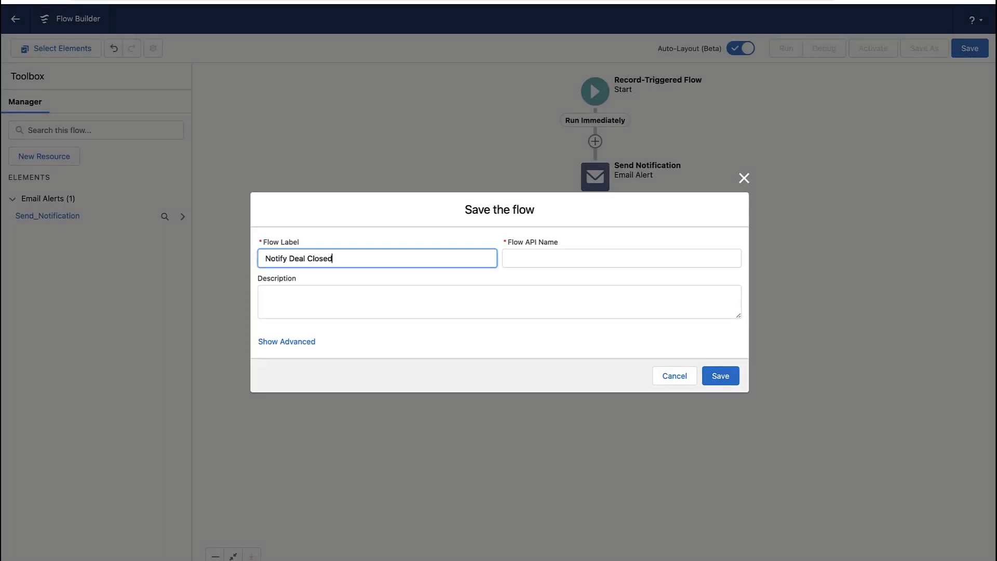
left_click(721, 376)
left_click(862, 52)
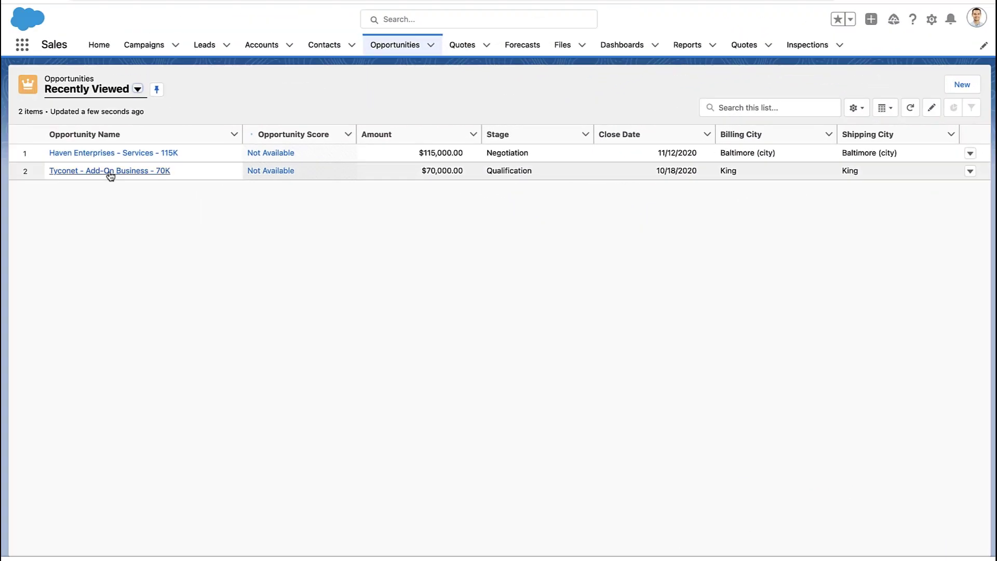
Close the Tyconet - Add-On Business - 70K opportunity with stage Closed Won and save
left_click(109, 171)
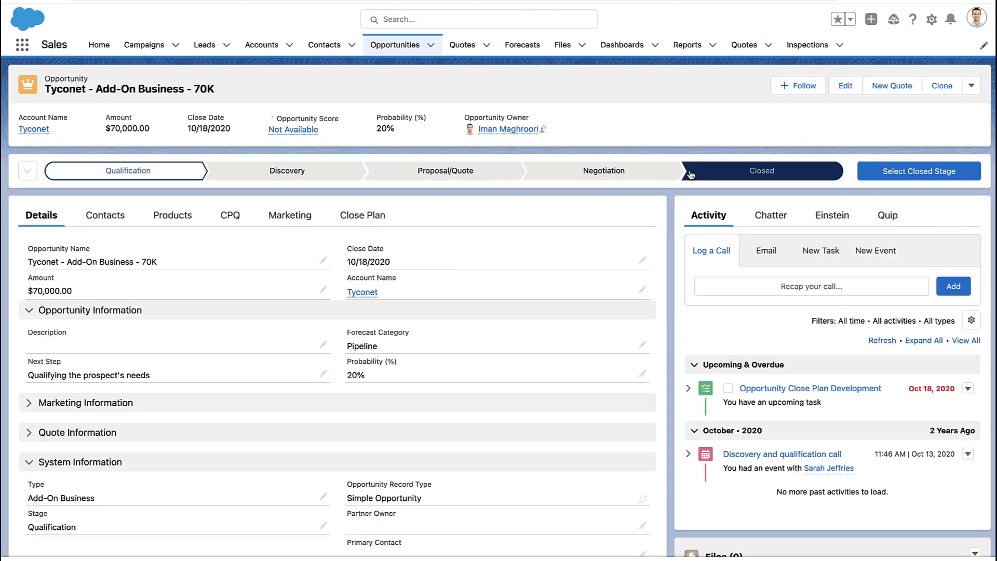
left_click(872, 176)
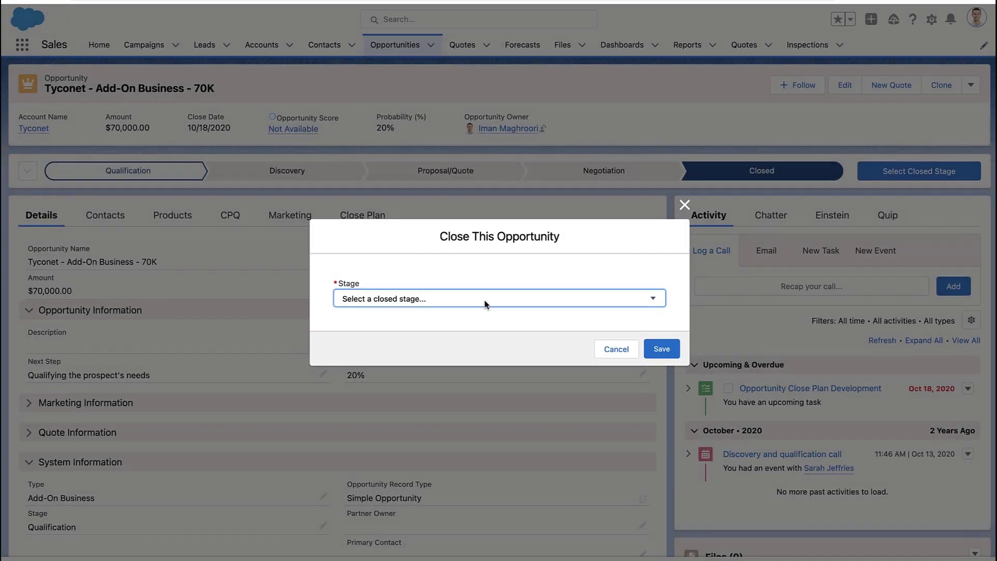
left_click(485, 304)
left_click(485, 311)
left_click(666, 349)
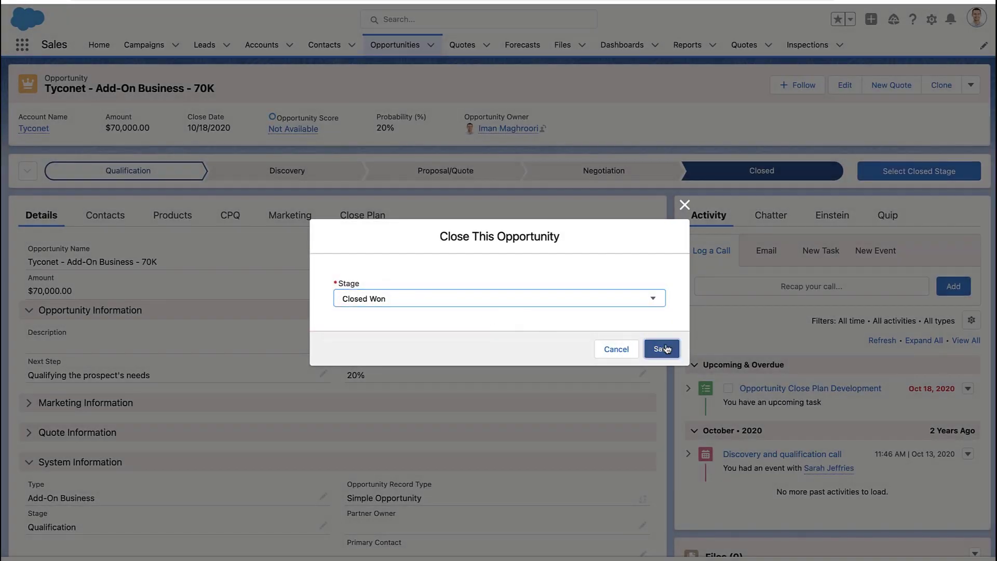